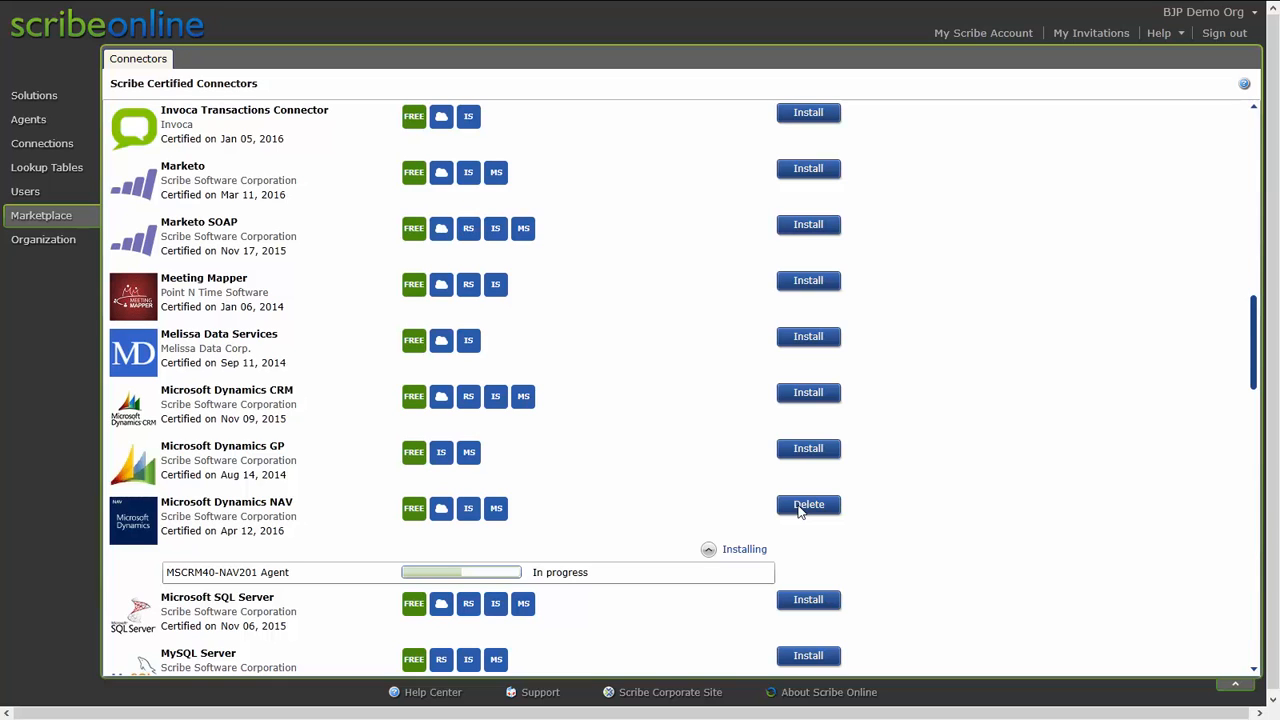
Start a new connection of type Microsoft Dynamics NAV.
click(52, 142)
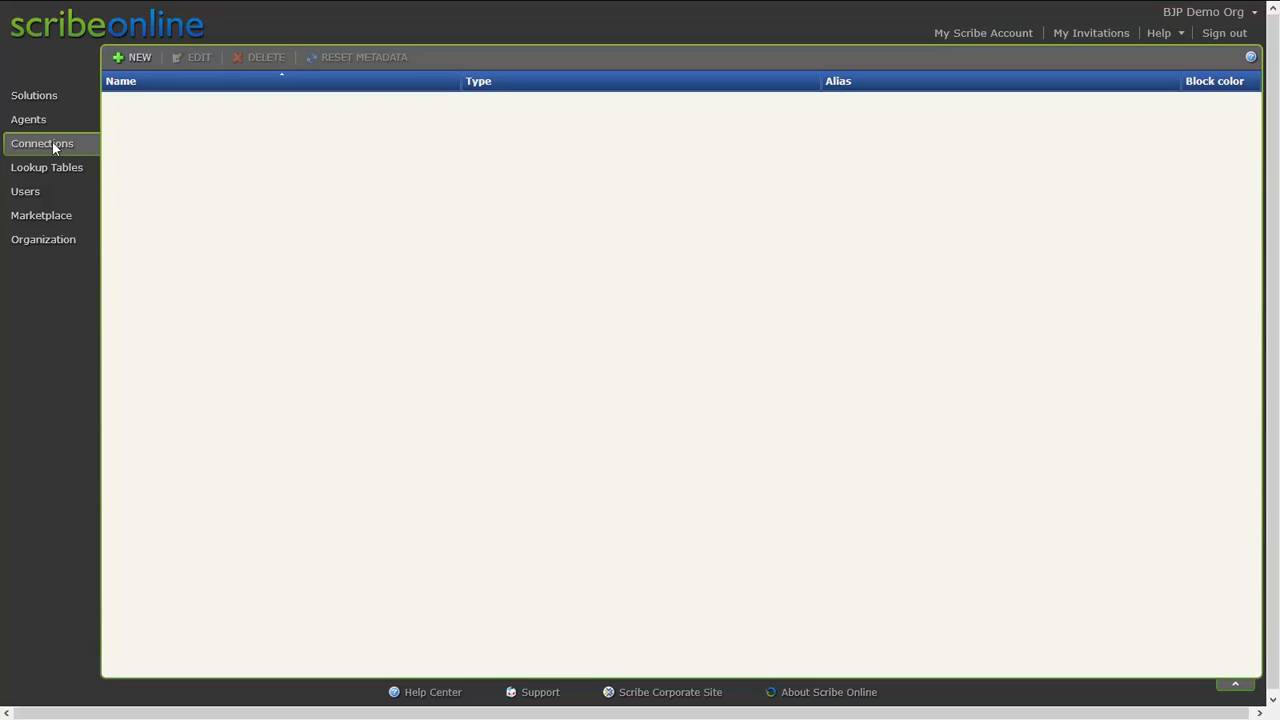
click(139, 57)
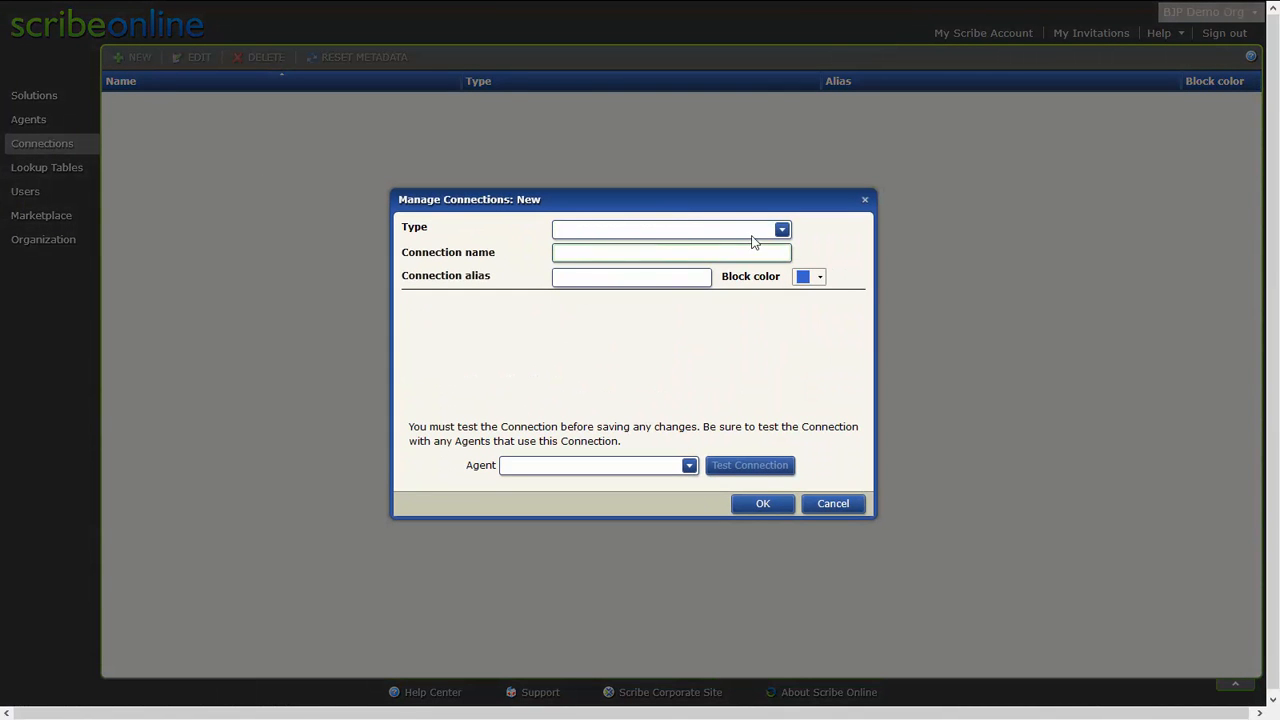
click(782, 229)
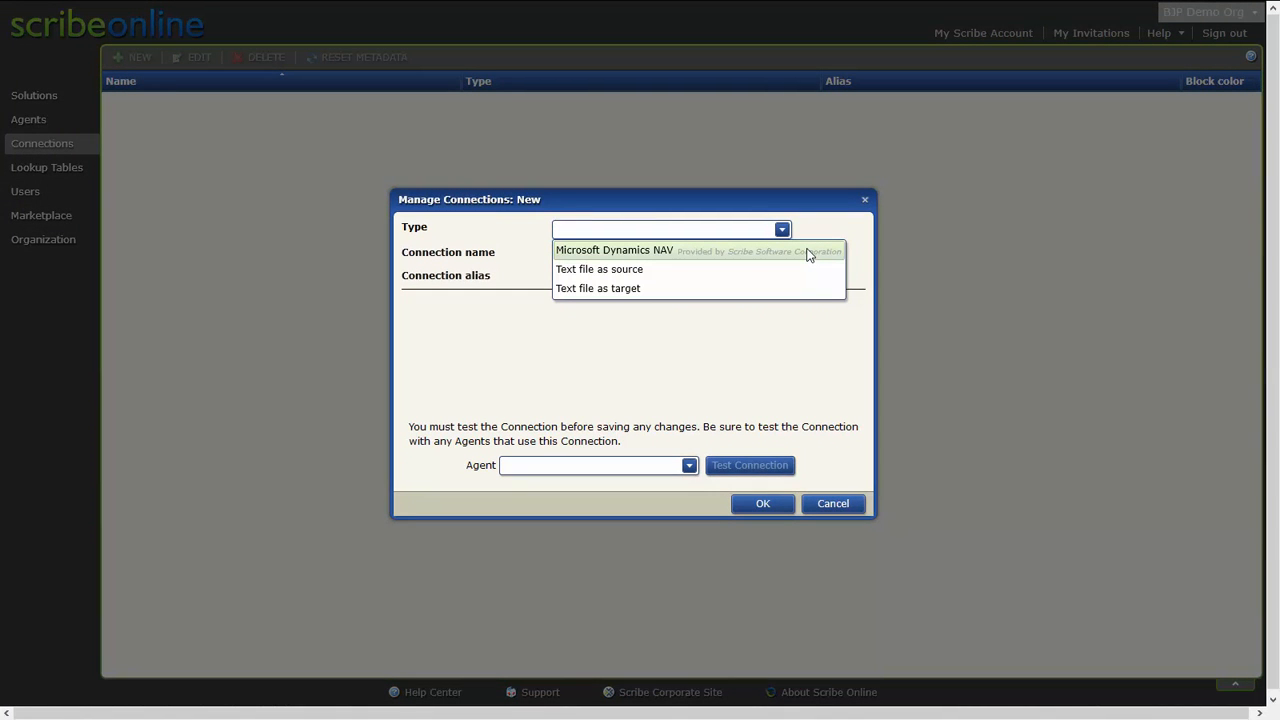
click(808, 252)
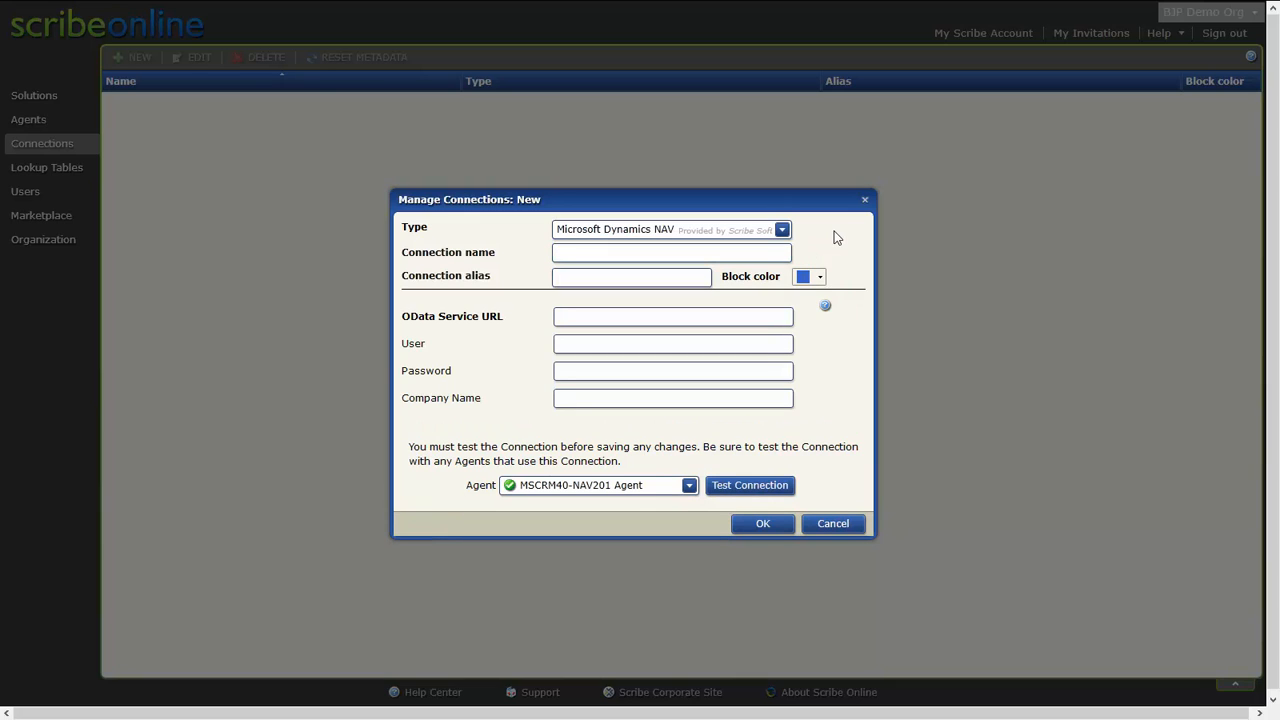
Name the connection Dynamics NAV and paste the OData Service URL.
click(775, 252)
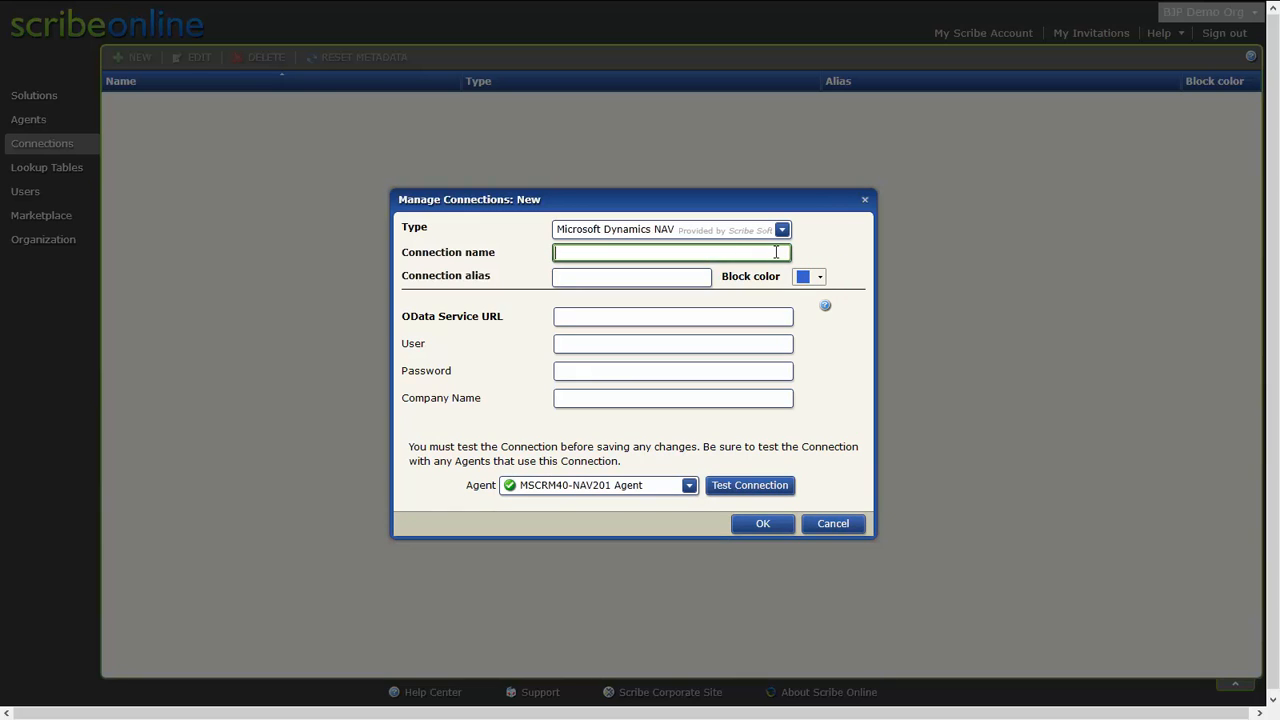
text(Dynamics NAV)
key(Tab)
key(Tab)
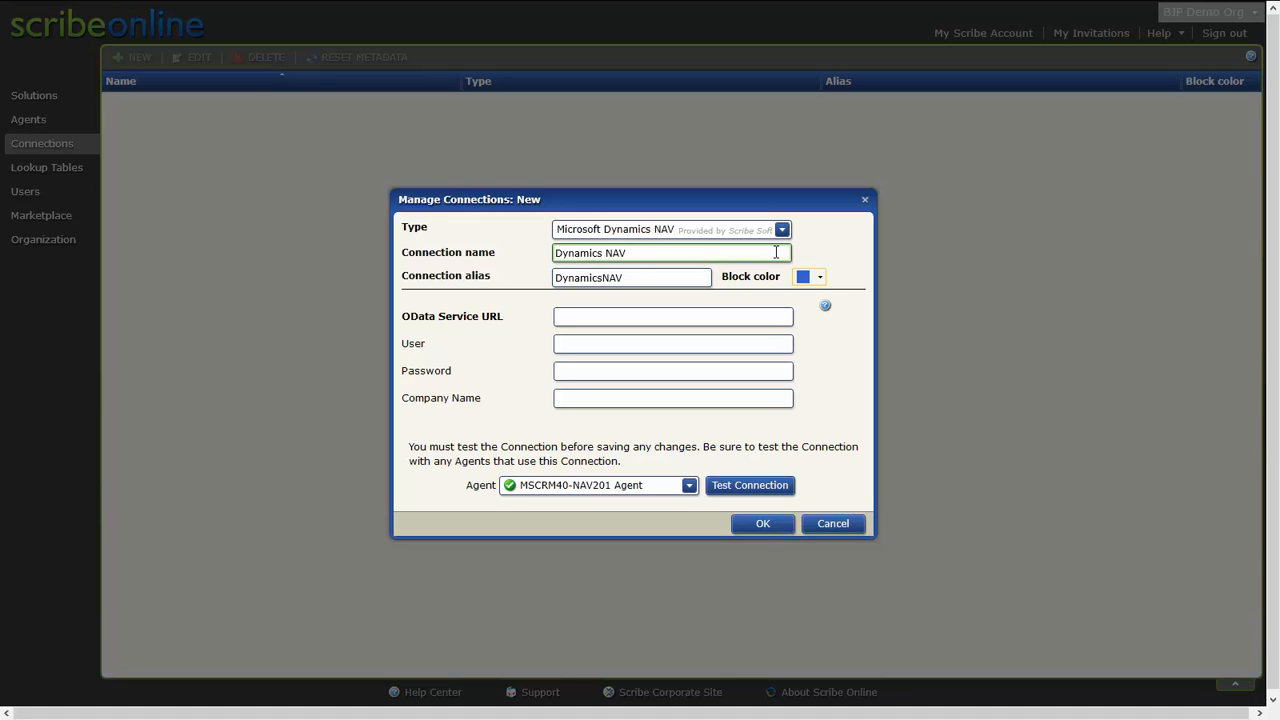
key(Tab)
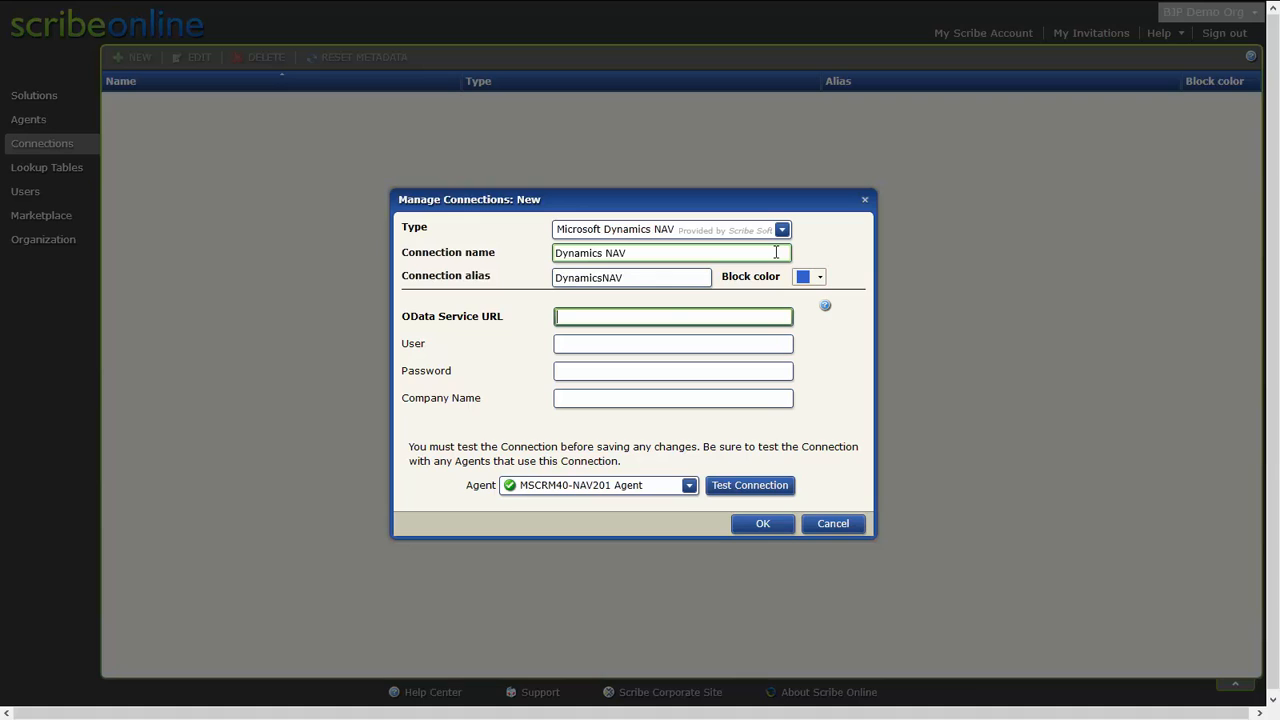
key(ctrl+v)
key(Tab)
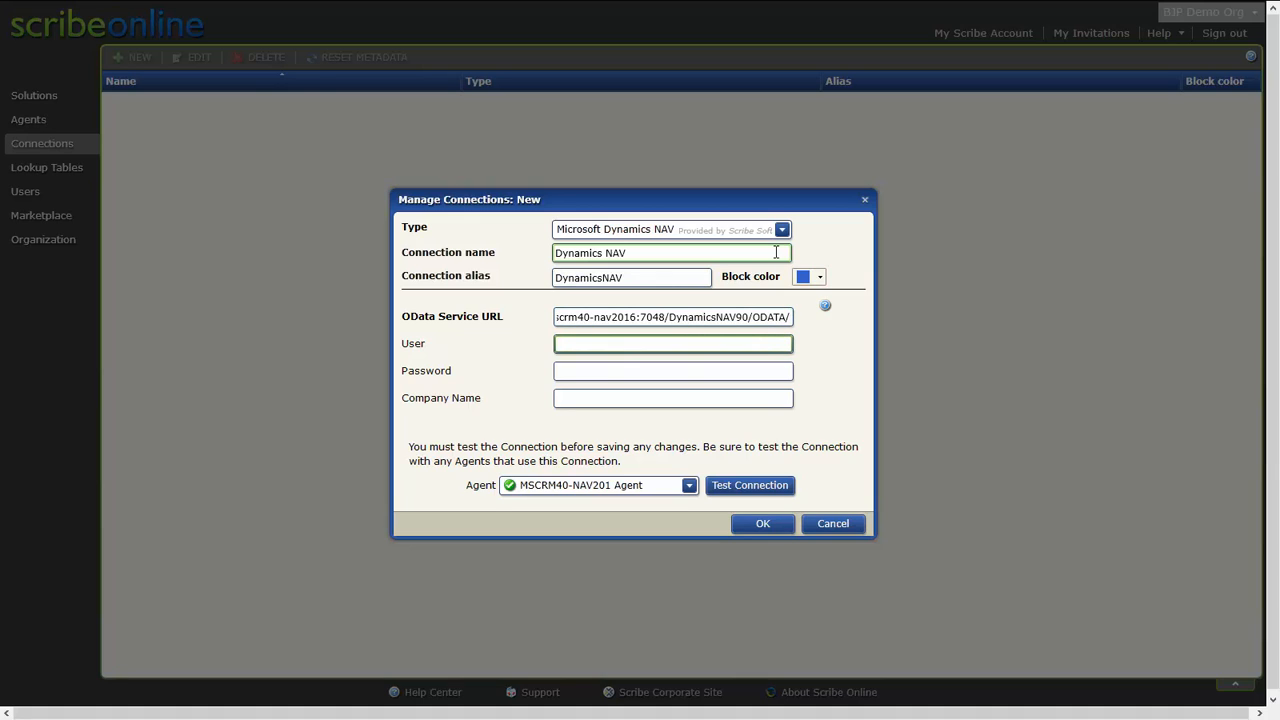
Enter the user mscrm40\administrator and the account password.
text(mscrm40\administrator)
key(Tab)
text(•••••••••)
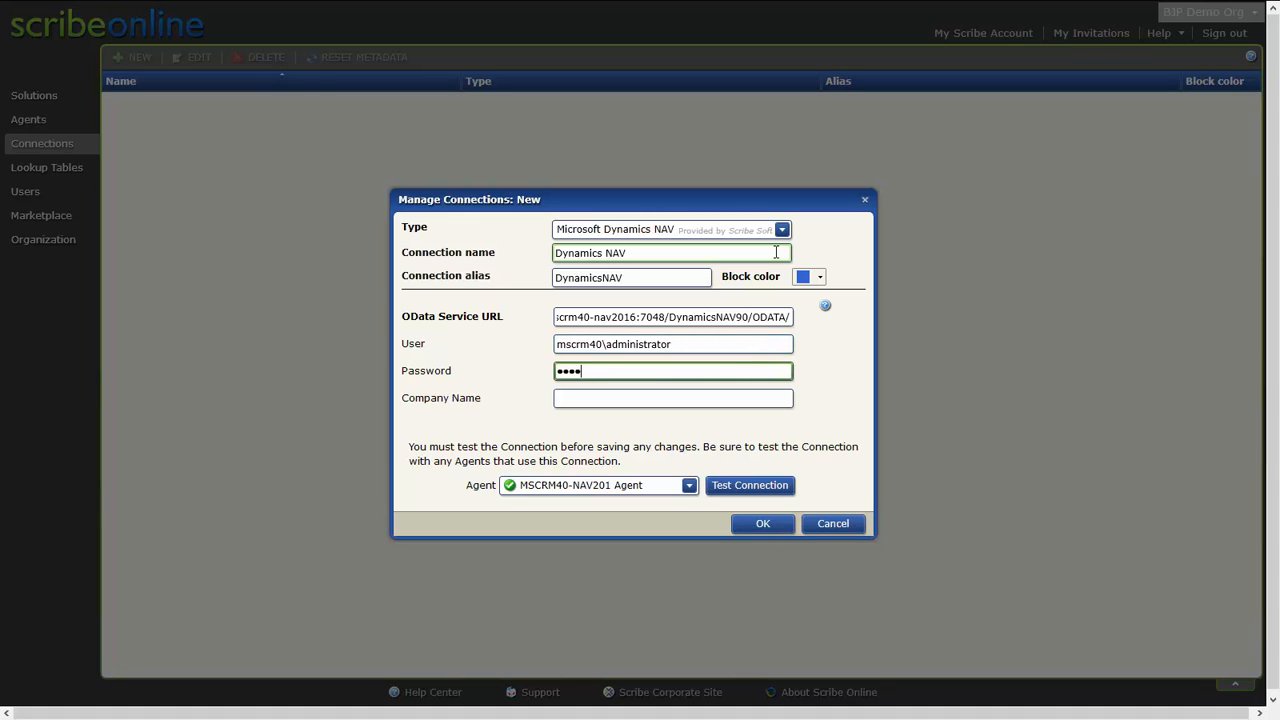
Set the Company Name to CRONUS Internaltional Ltd.
key(Tab)
text(CR)
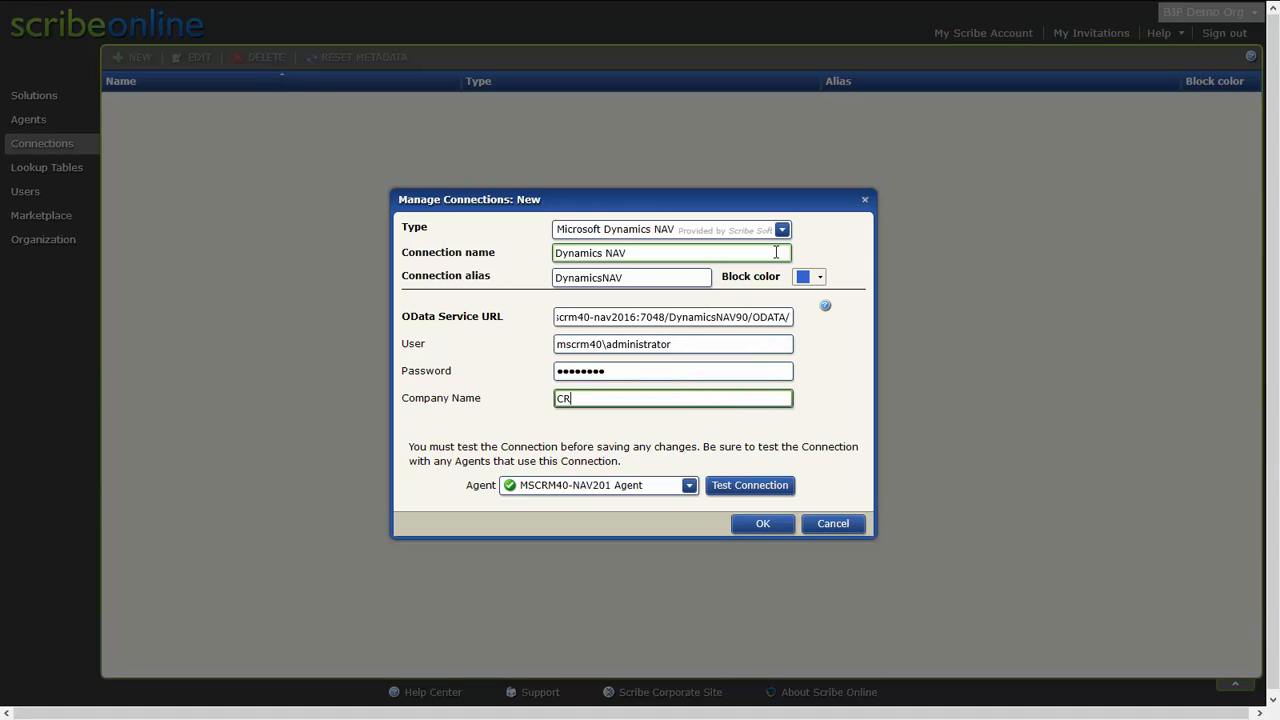
text(ONUS Internal)
text(tional Ltd.)
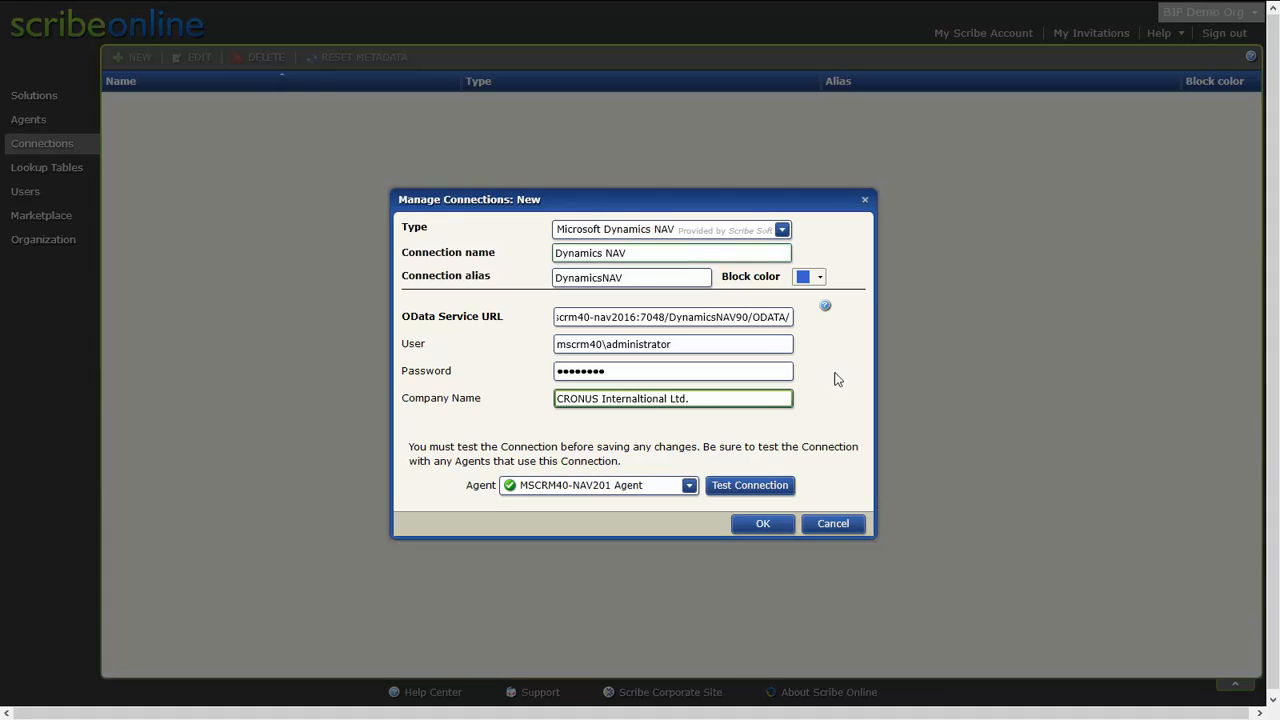
Test the connection with the agent and save the new connection.
click(757, 487)
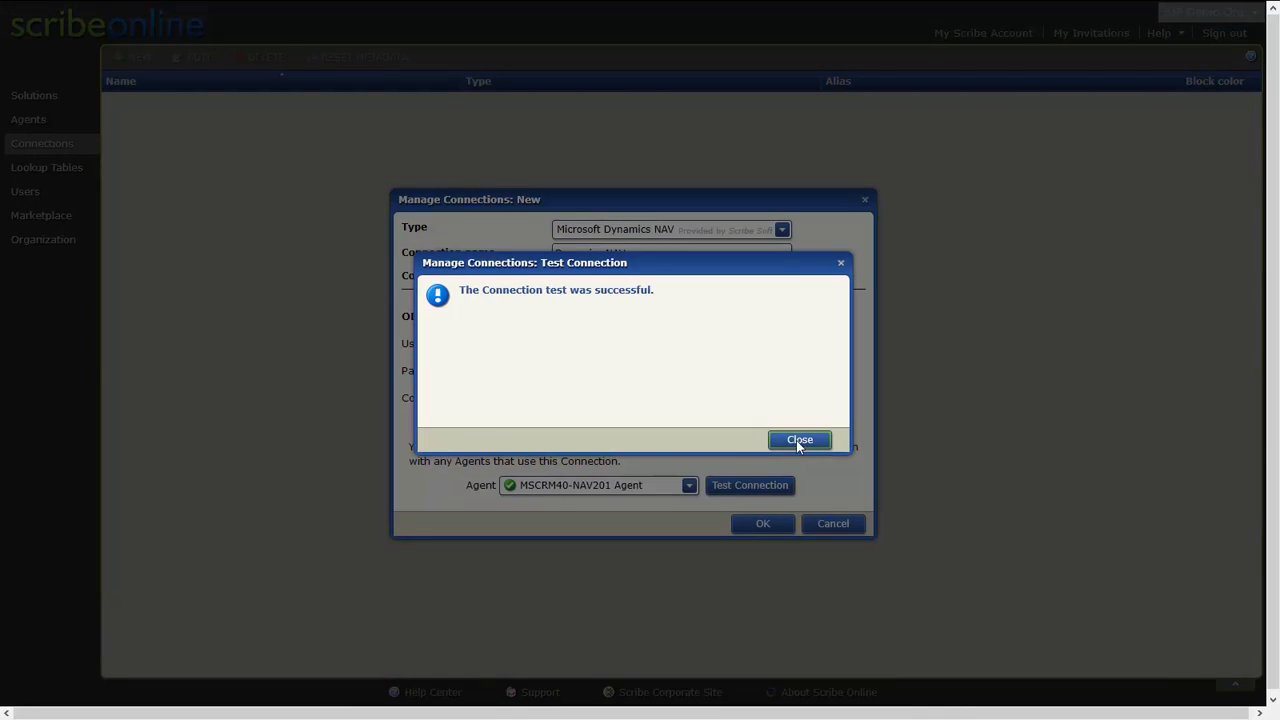
click(797, 439)
click(760, 523)
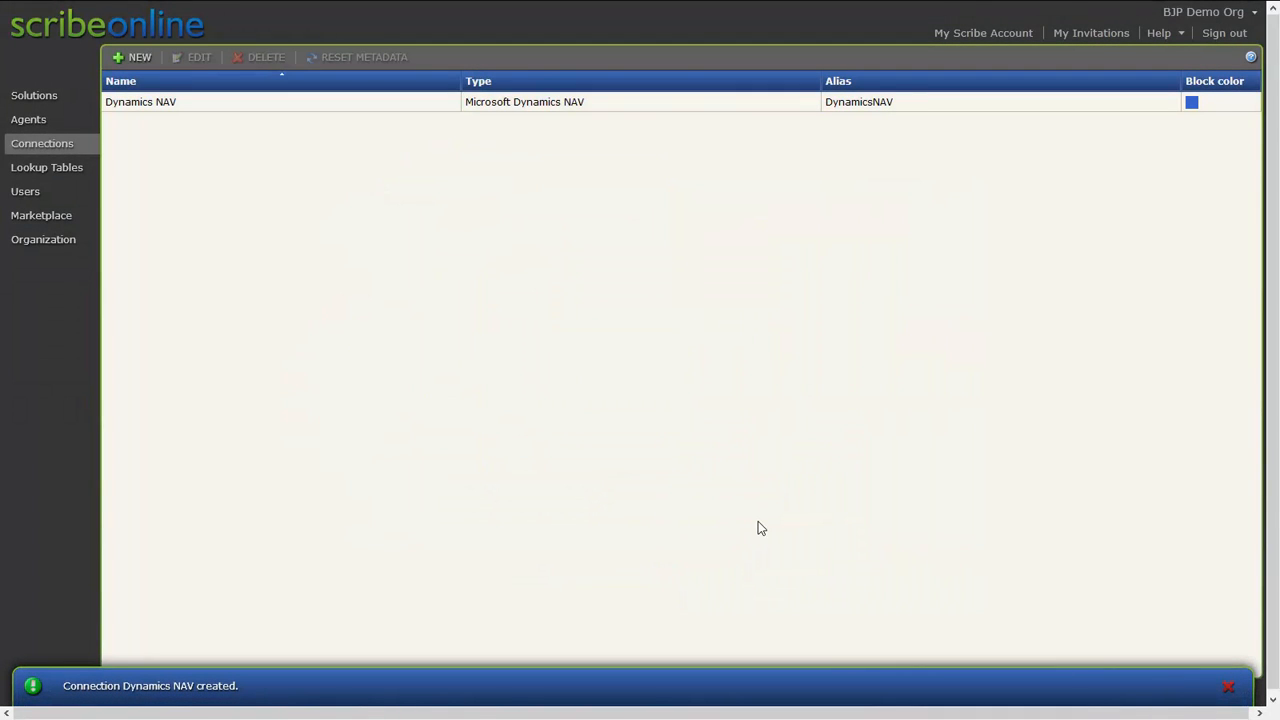
Create a new Integration Services (IS) solution named NAV SI.
click(41, 97)
click(143, 57)
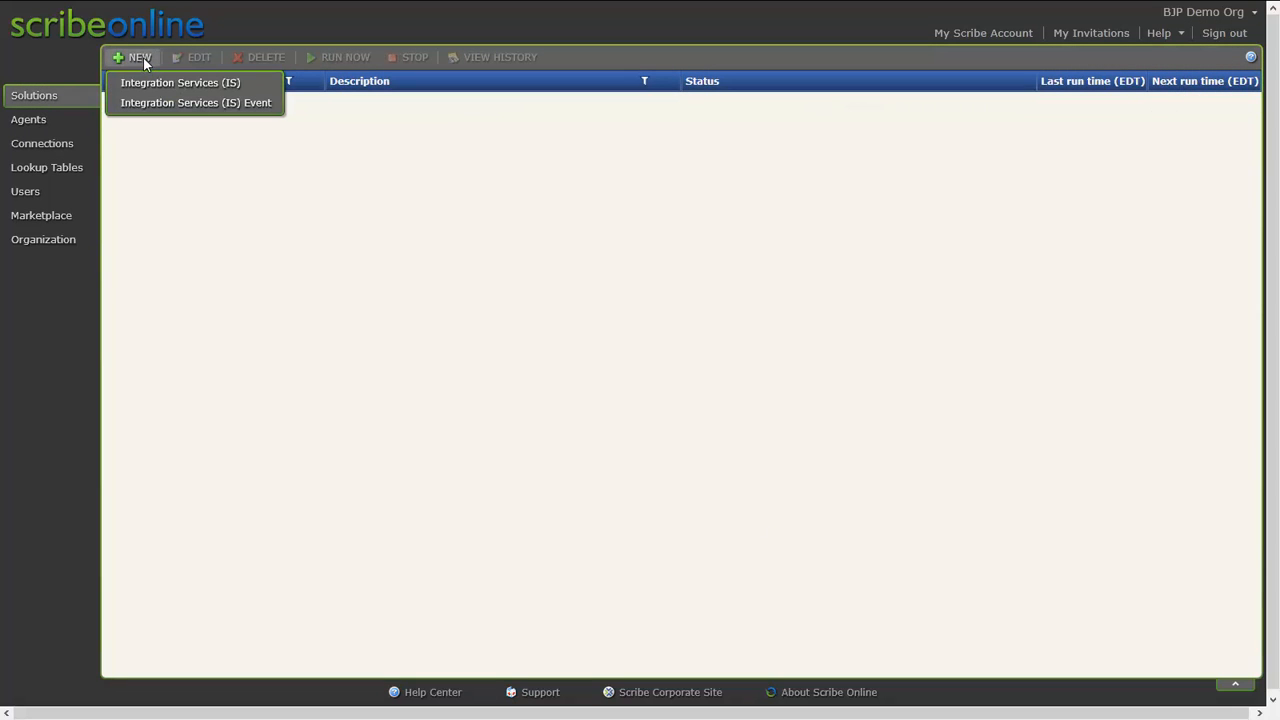
click(157, 82)
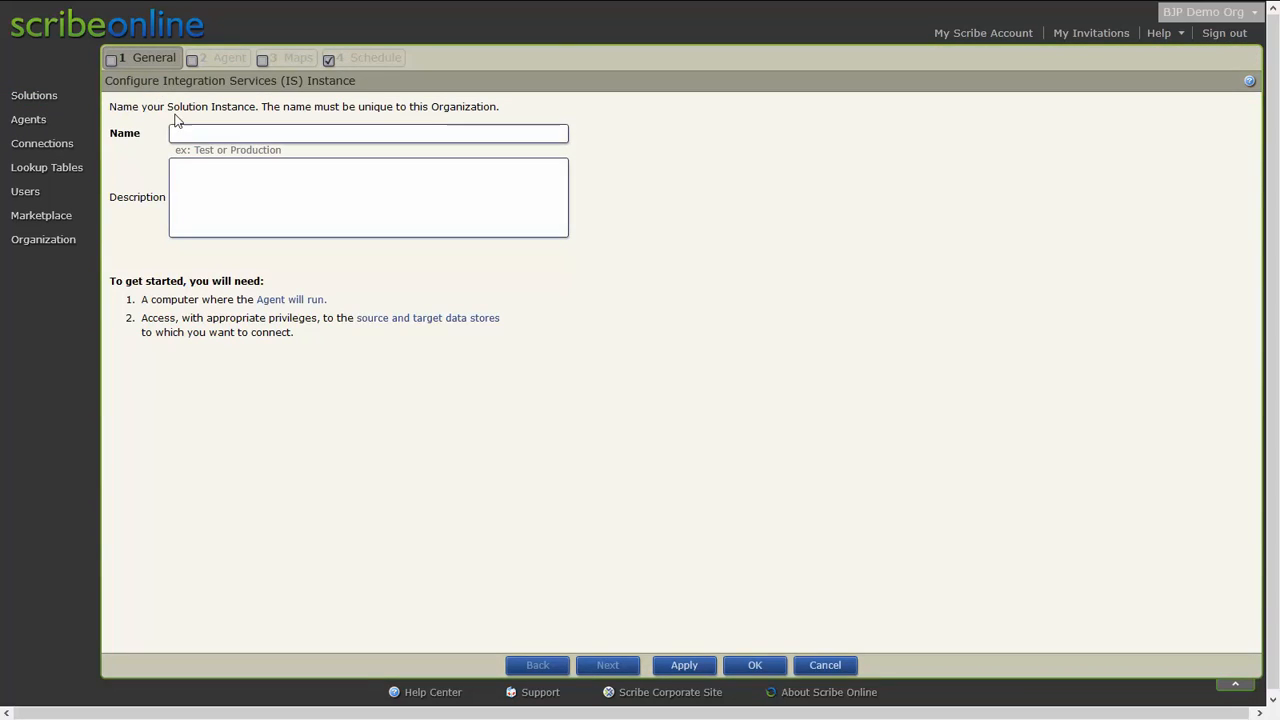
click(210, 134)
text(NAV )
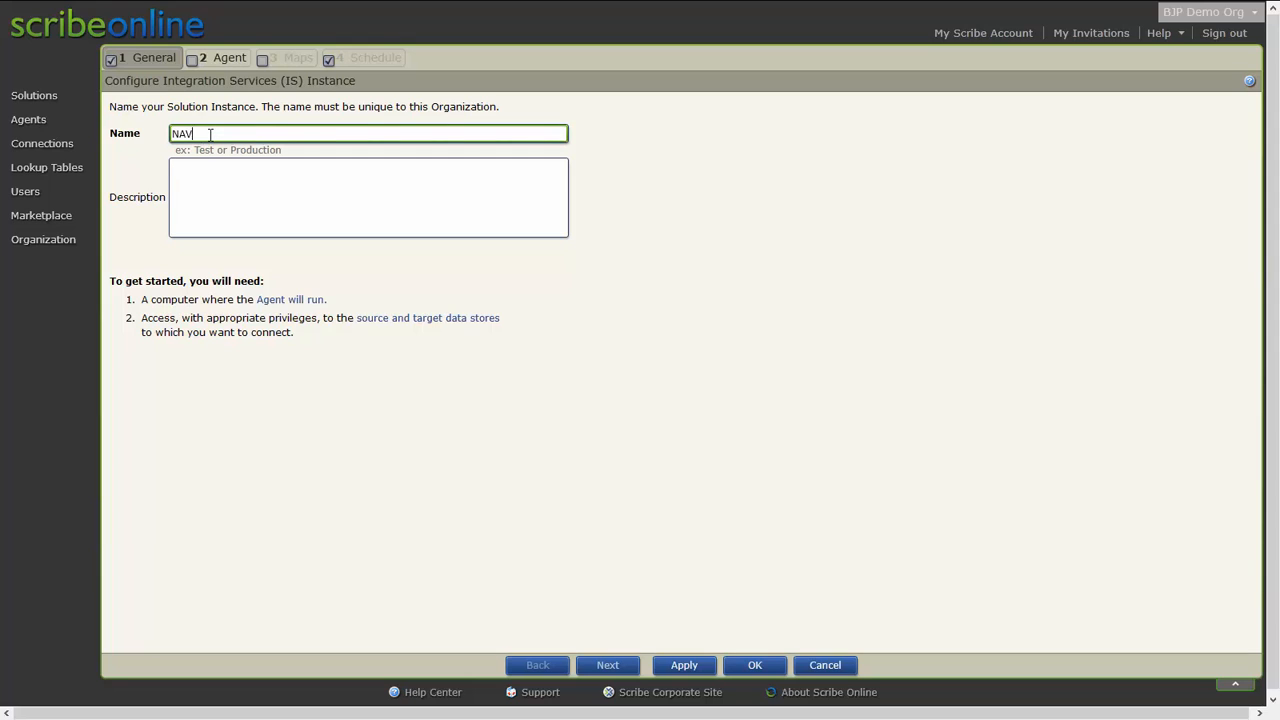
text(SI)
Move through the Agent page to Maps and start a new advanced map.
click(212, 60)
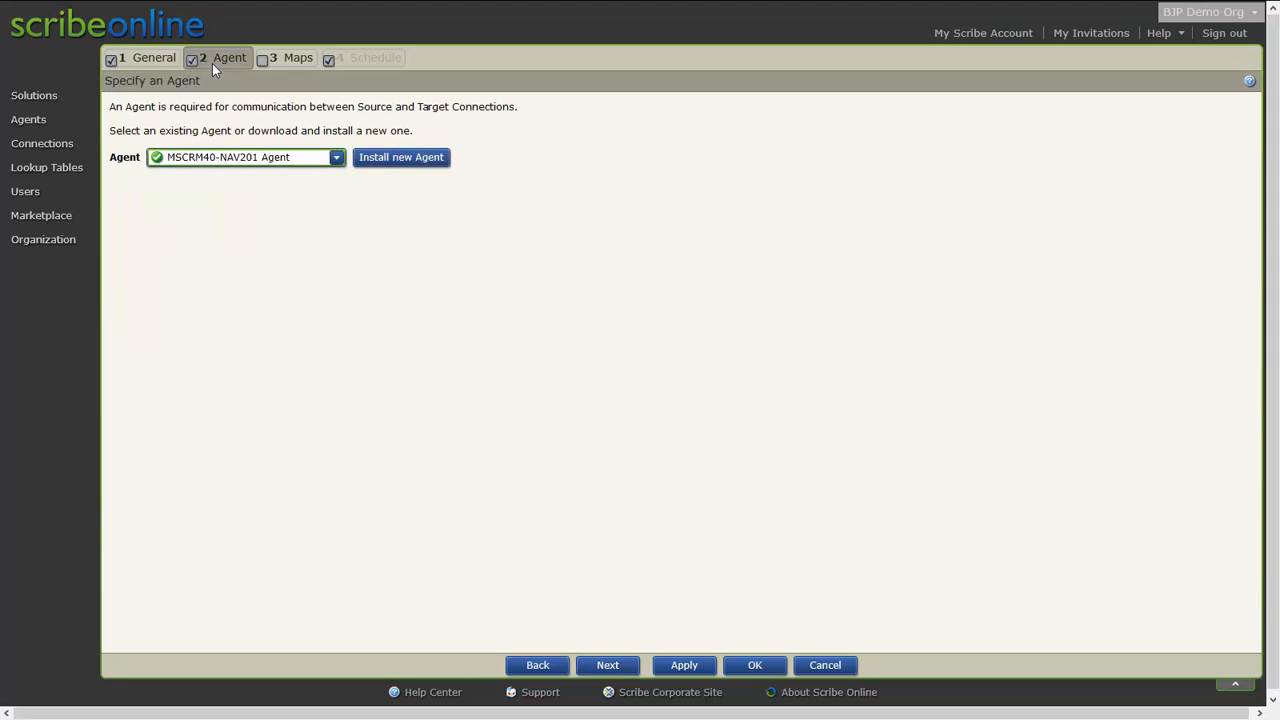
click(293, 60)
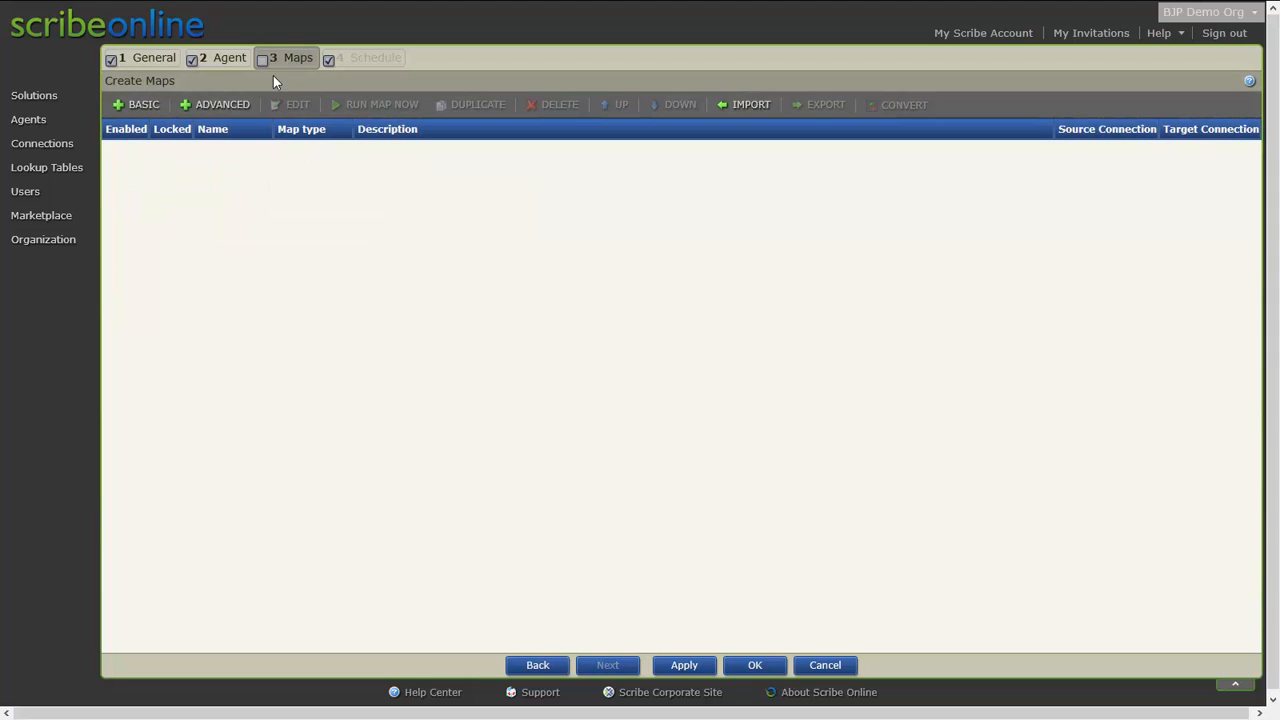
click(215, 106)
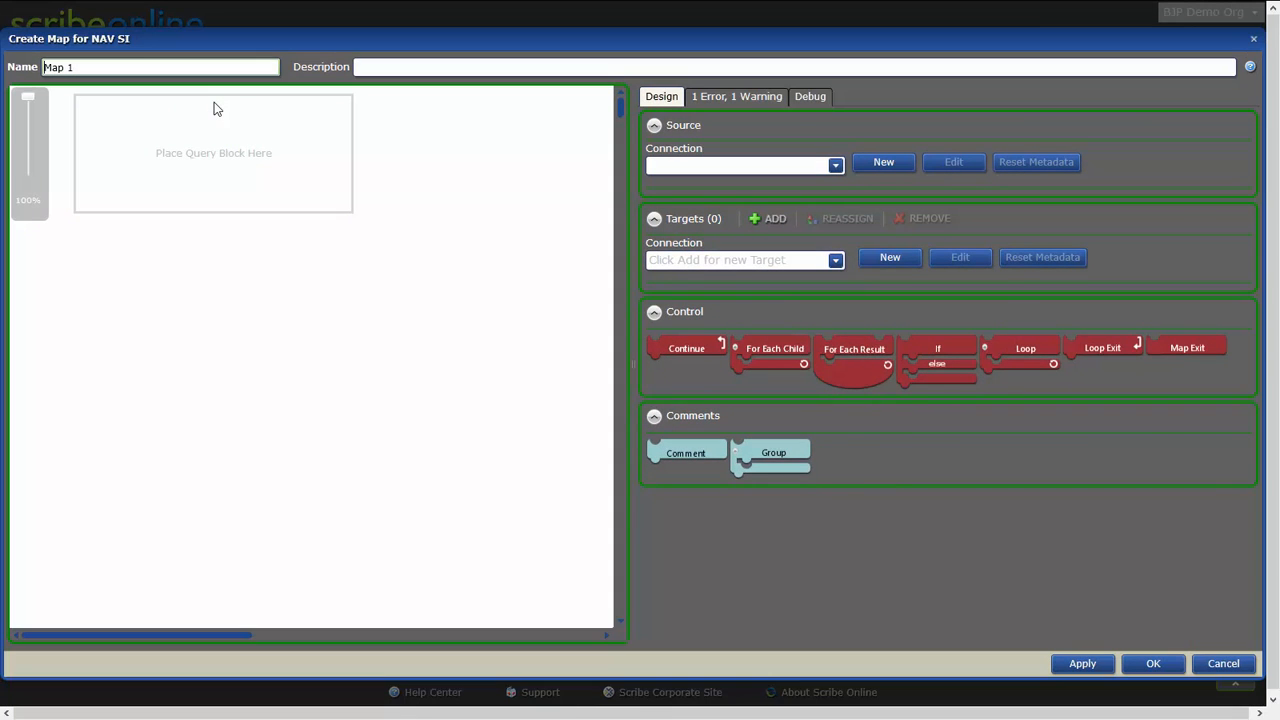
Set the map's source connection to Dynamics NAV and place a Query block with a For Each Result loop.
click(675, 170)
click(679, 181)
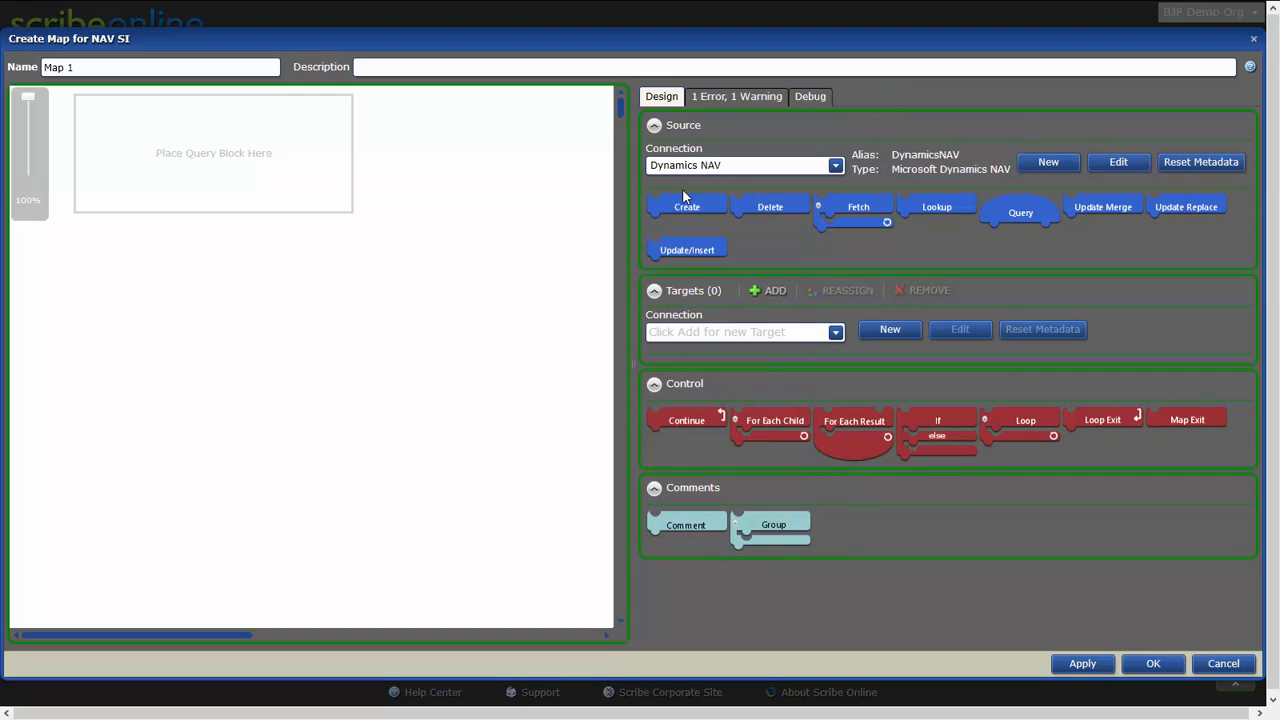
drag(985, 212, 201, 171)
drag(863, 415, 190, 174)
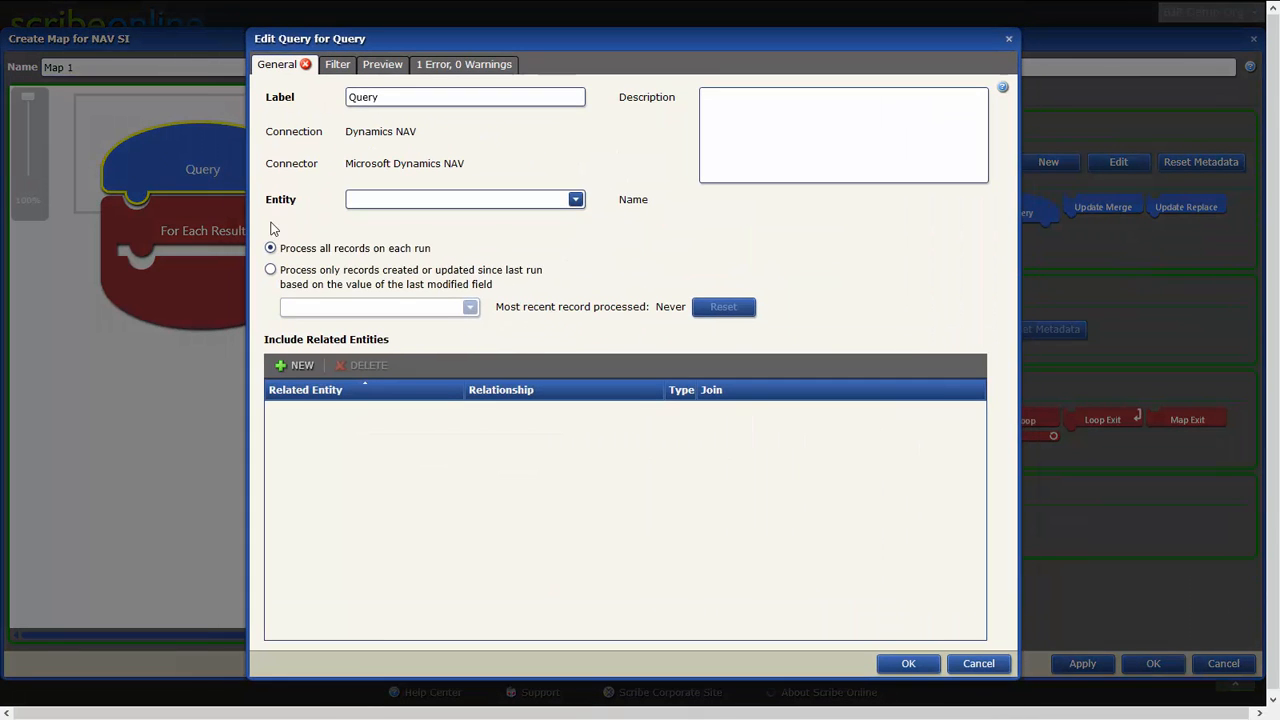
Browse the query's available entities and close the query dialog without choosing one.
click(577, 200)
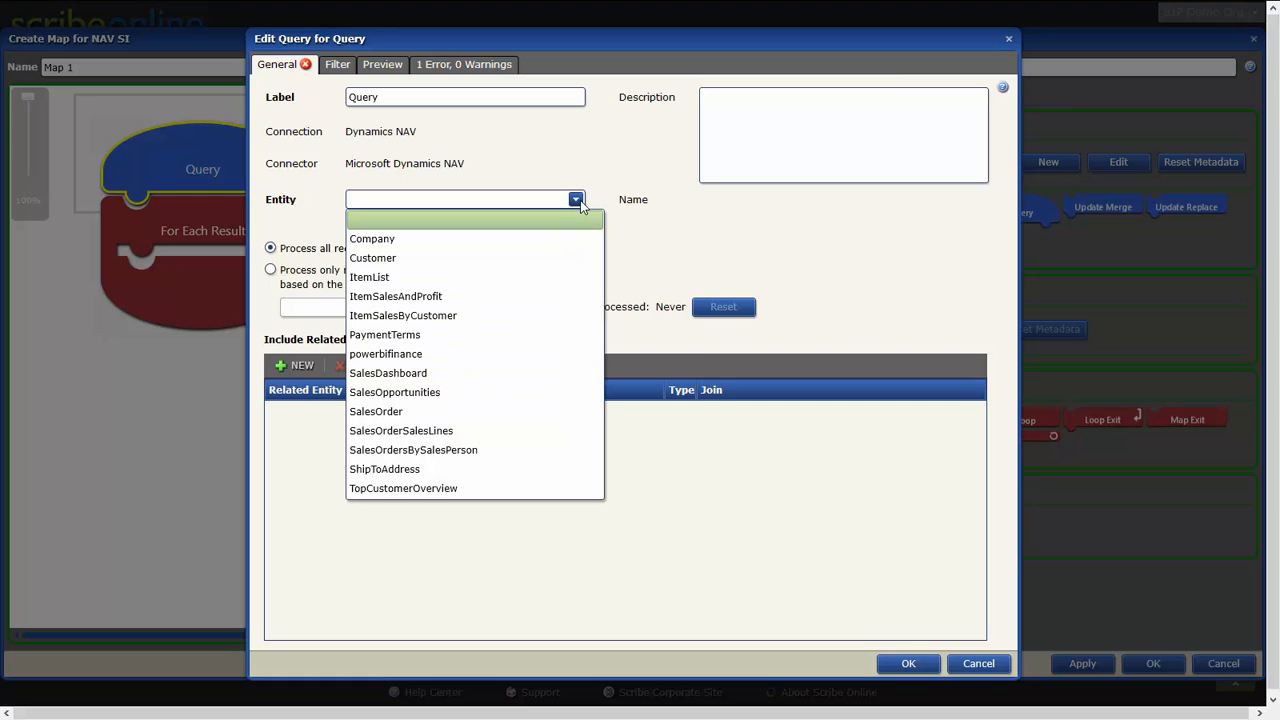
click(690, 232)
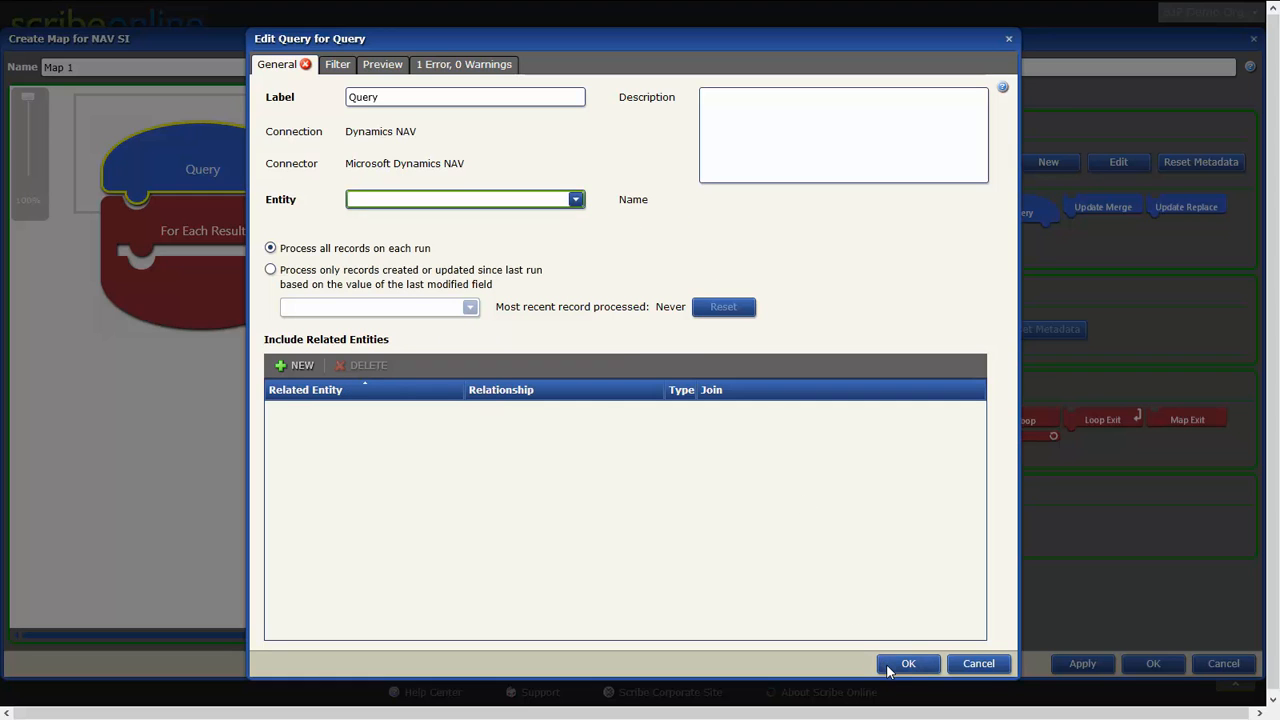
click(896, 663)
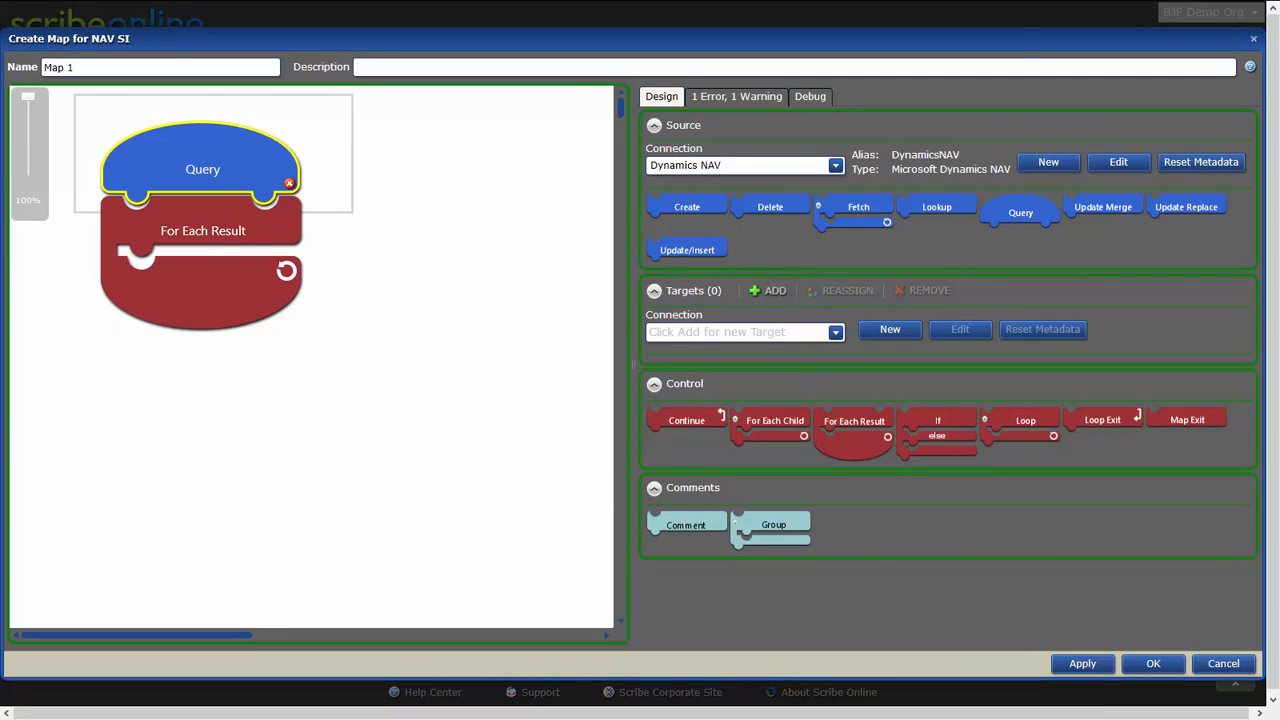
Switch to Dynamics NAV and open the Web Services page via search.
key(alt+Tab)
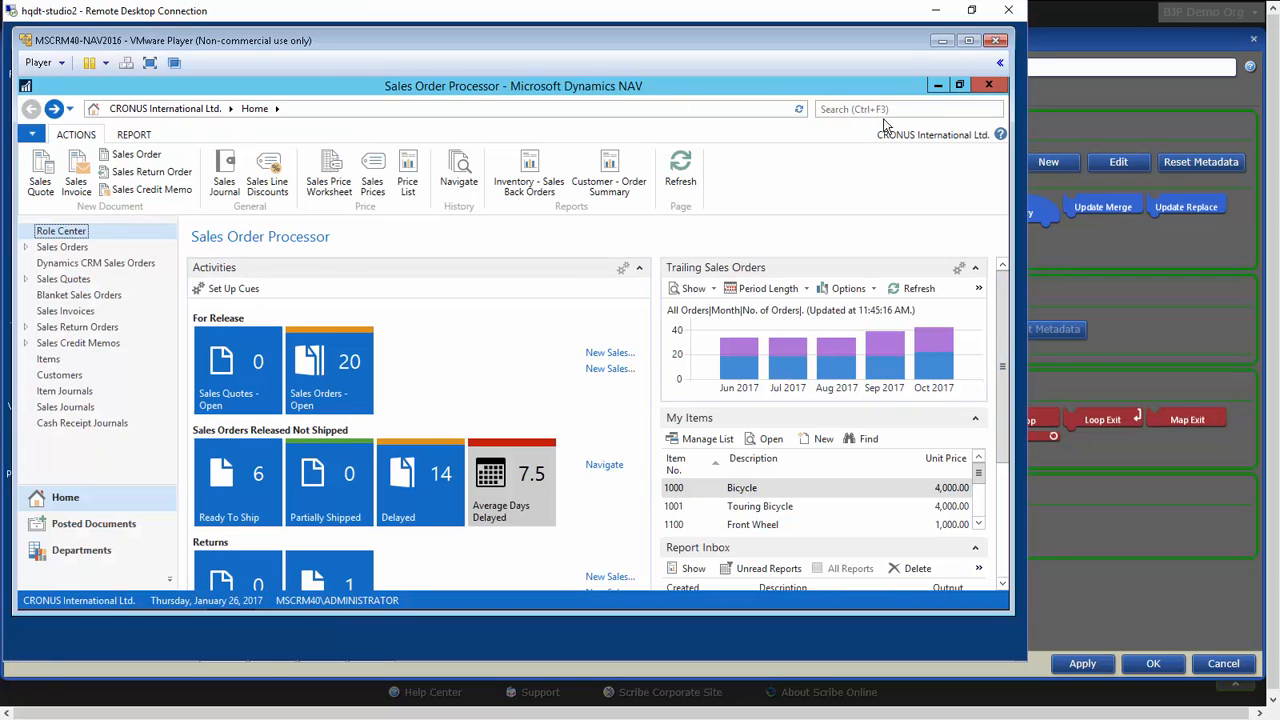
key(ctrl+F3)
text(web services)
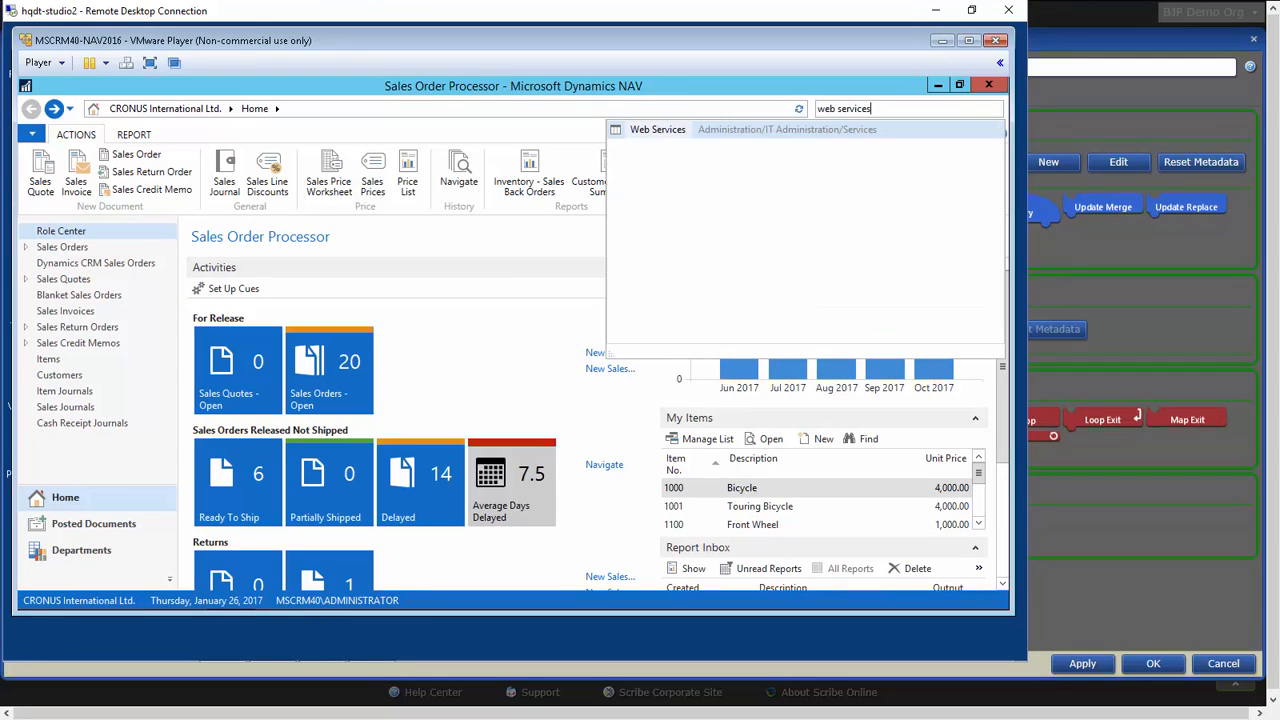
click(674, 134)
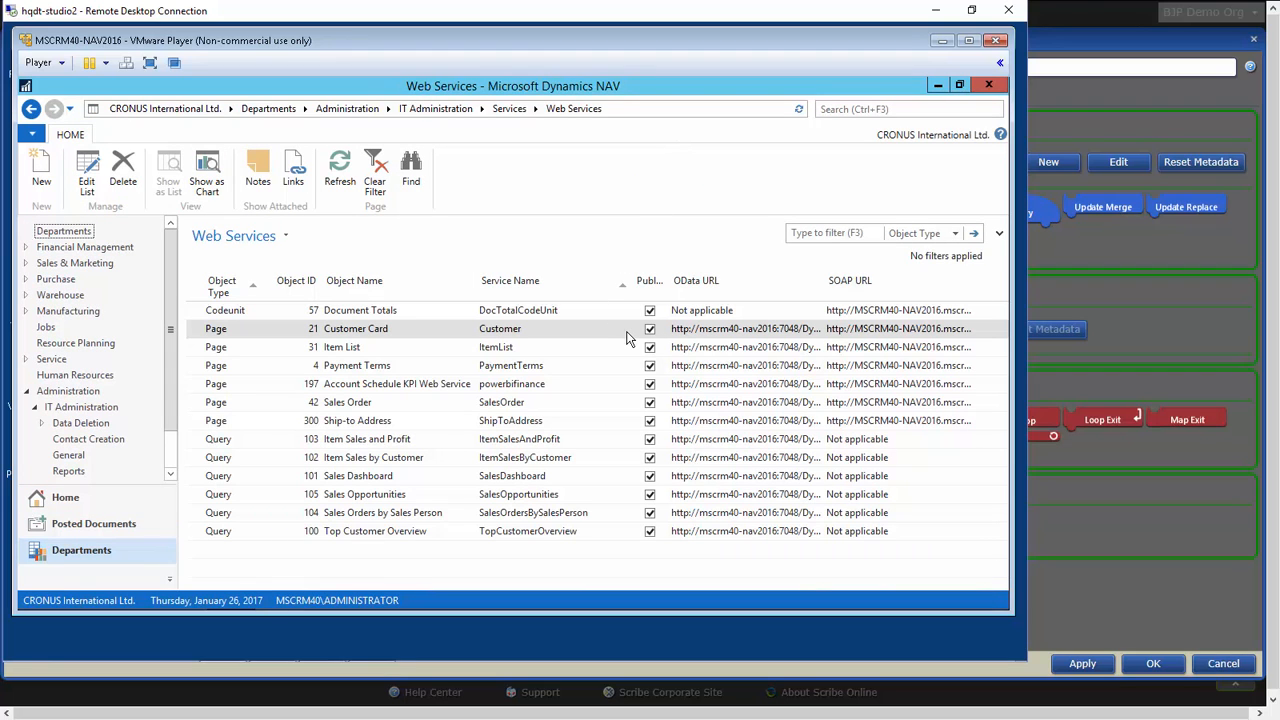
Add a new web service entry for Page object 50 Purchase Order.
click(43, 171)
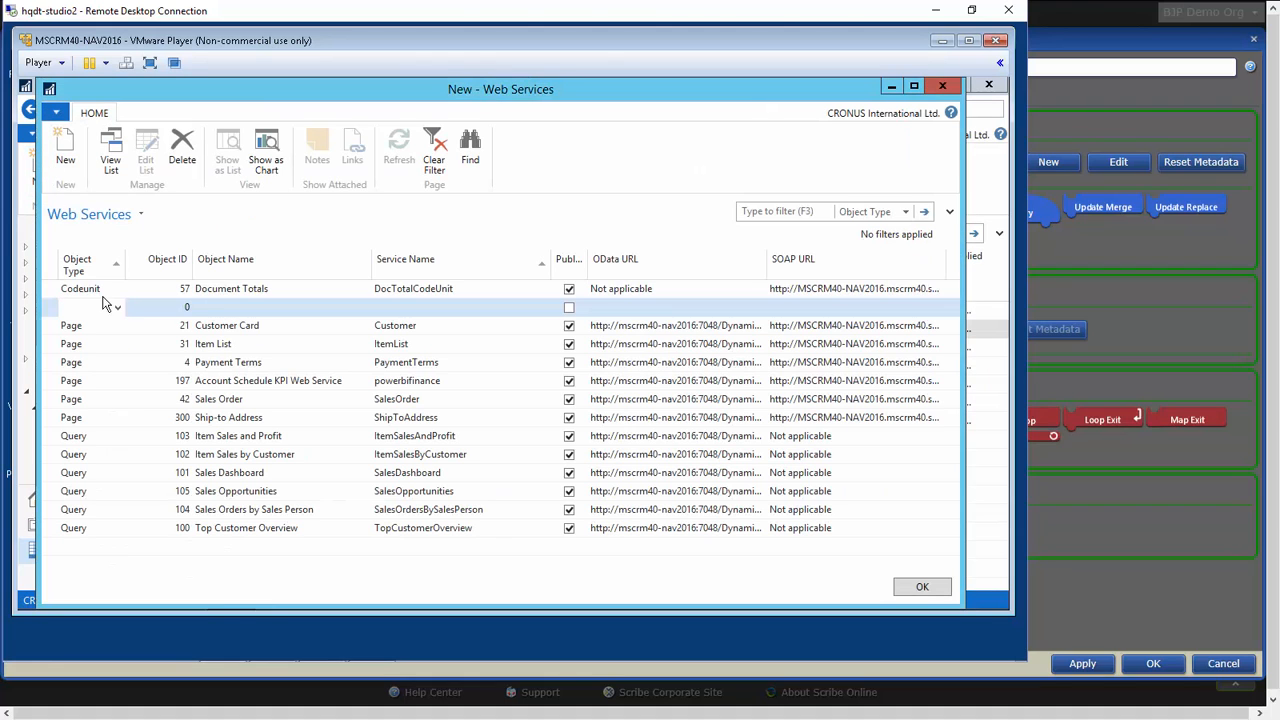
click(117, 310)
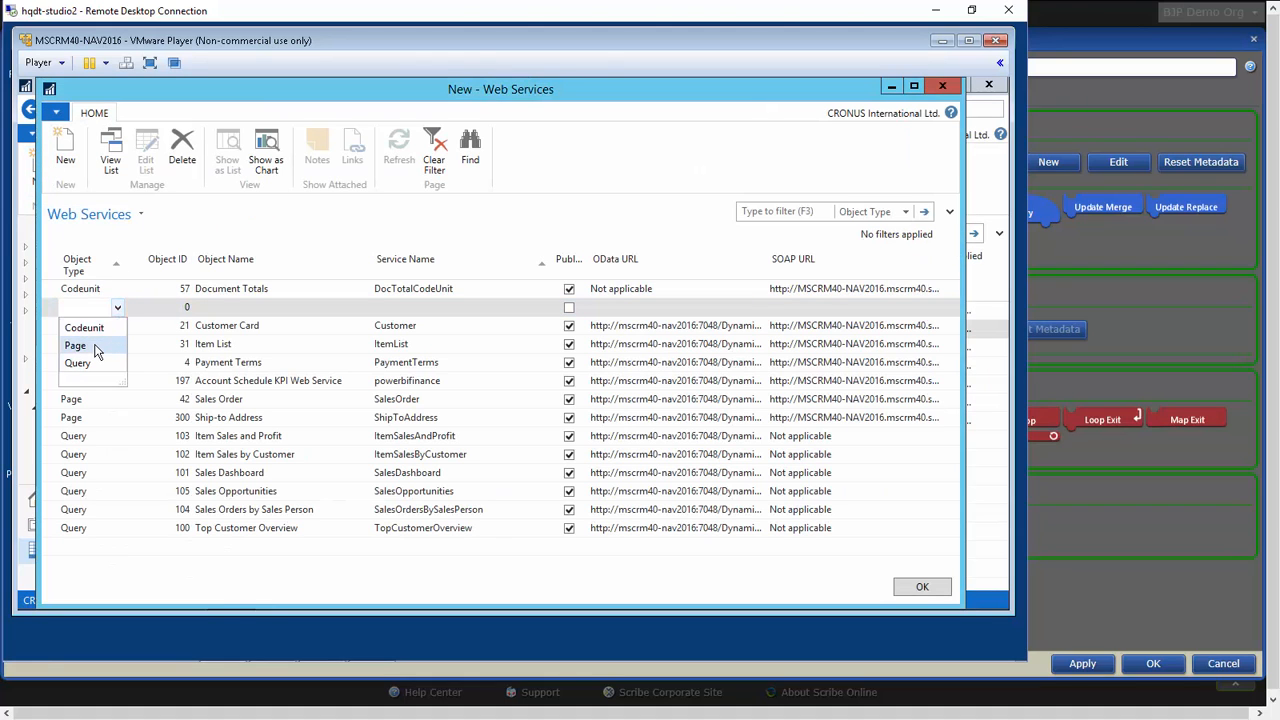
click(106, 346)
click(178, 309)
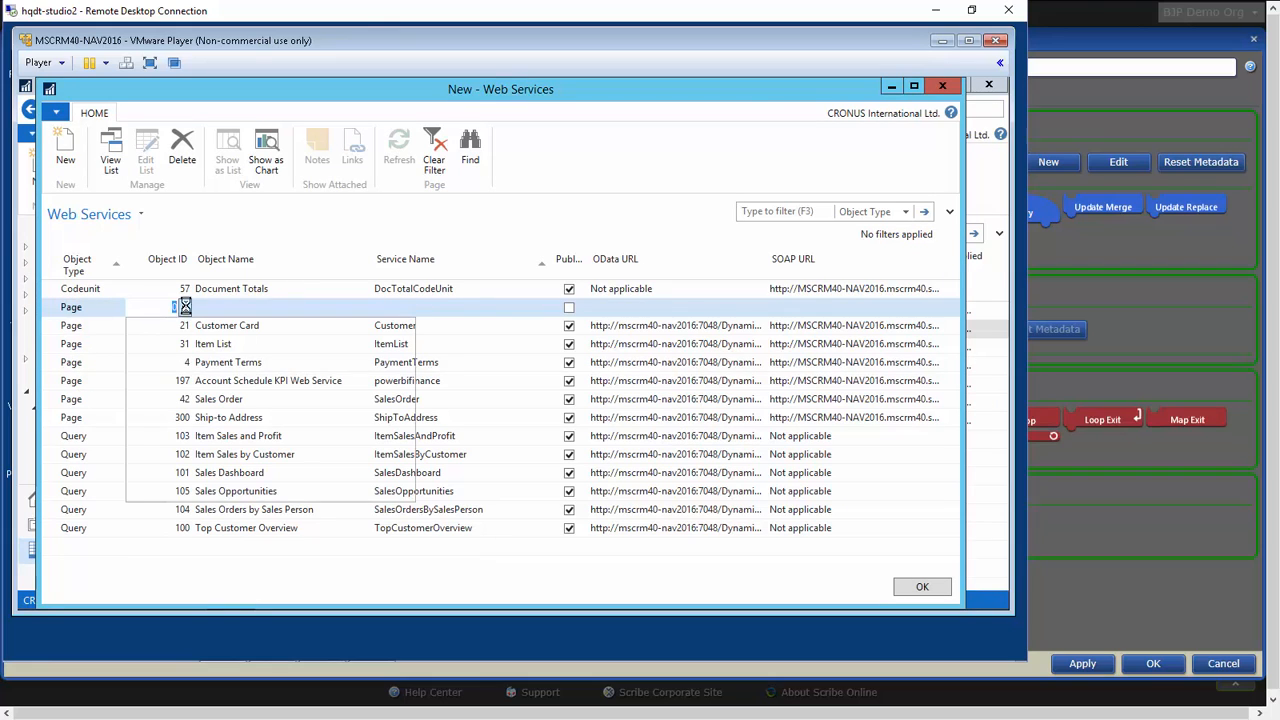
click(186, 308)
scroll(317, 422, down, 6)
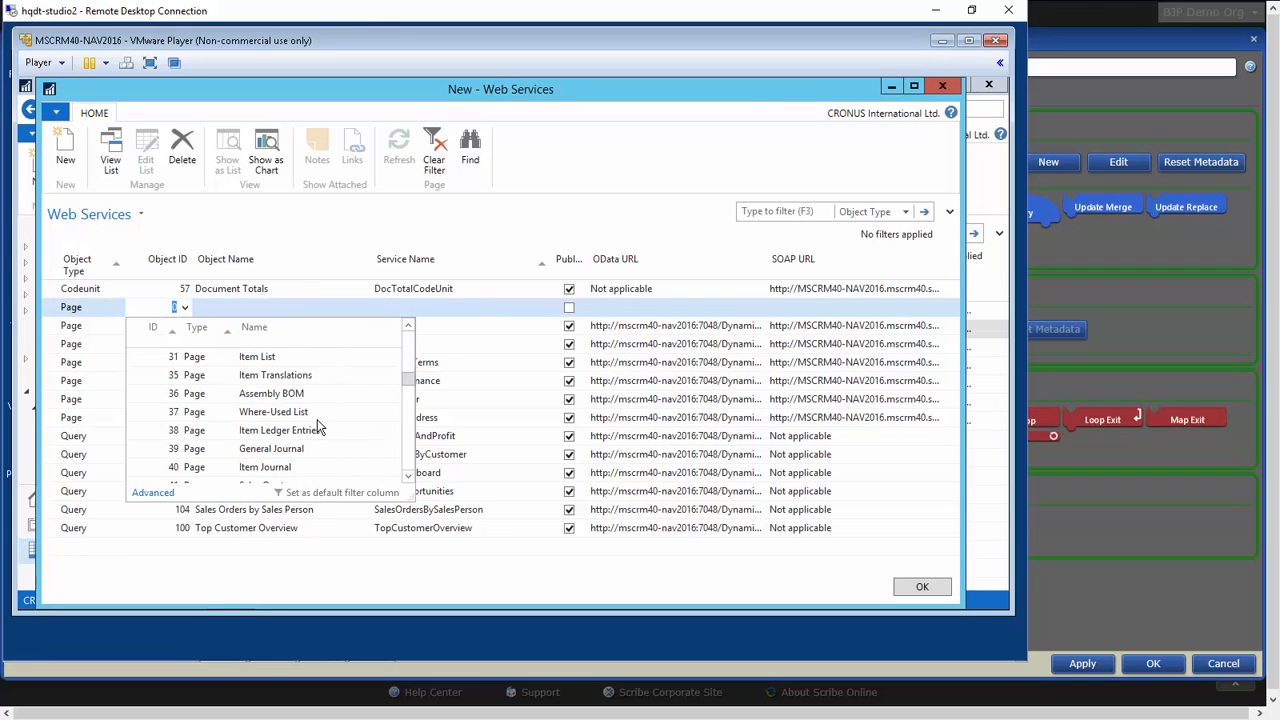
scroll(317, 424, down, 4)
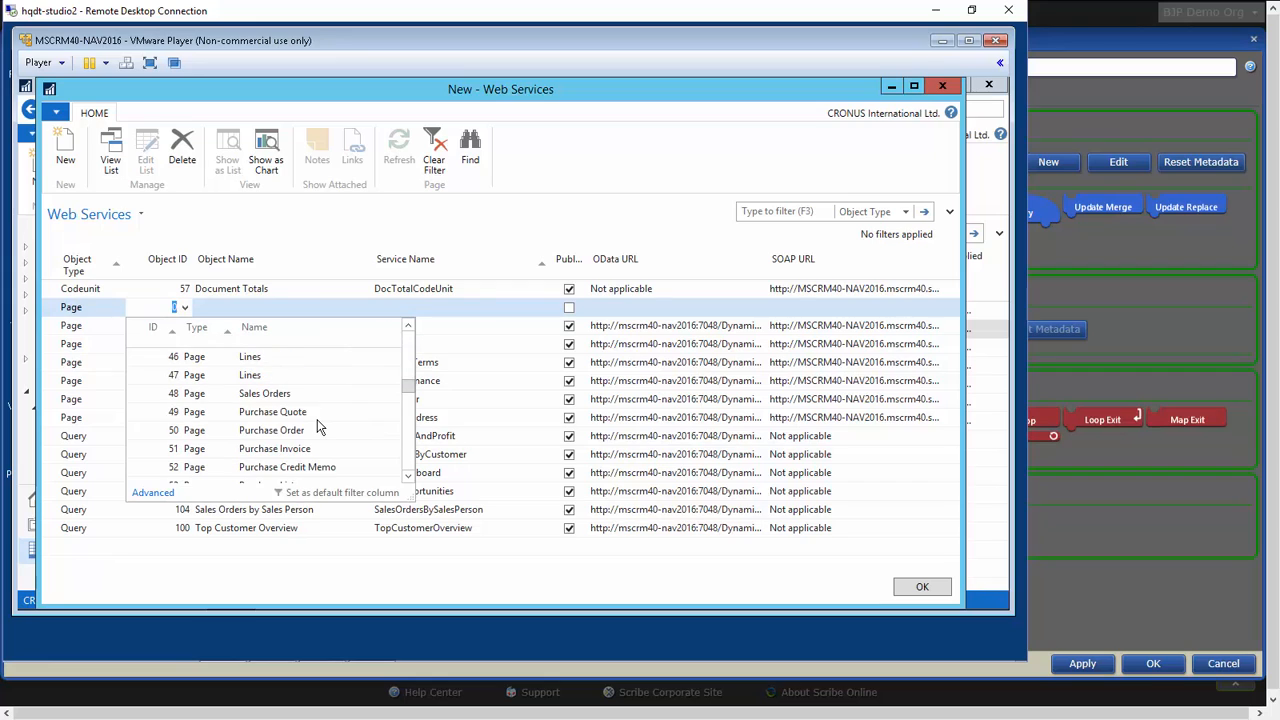
click(297, 431)
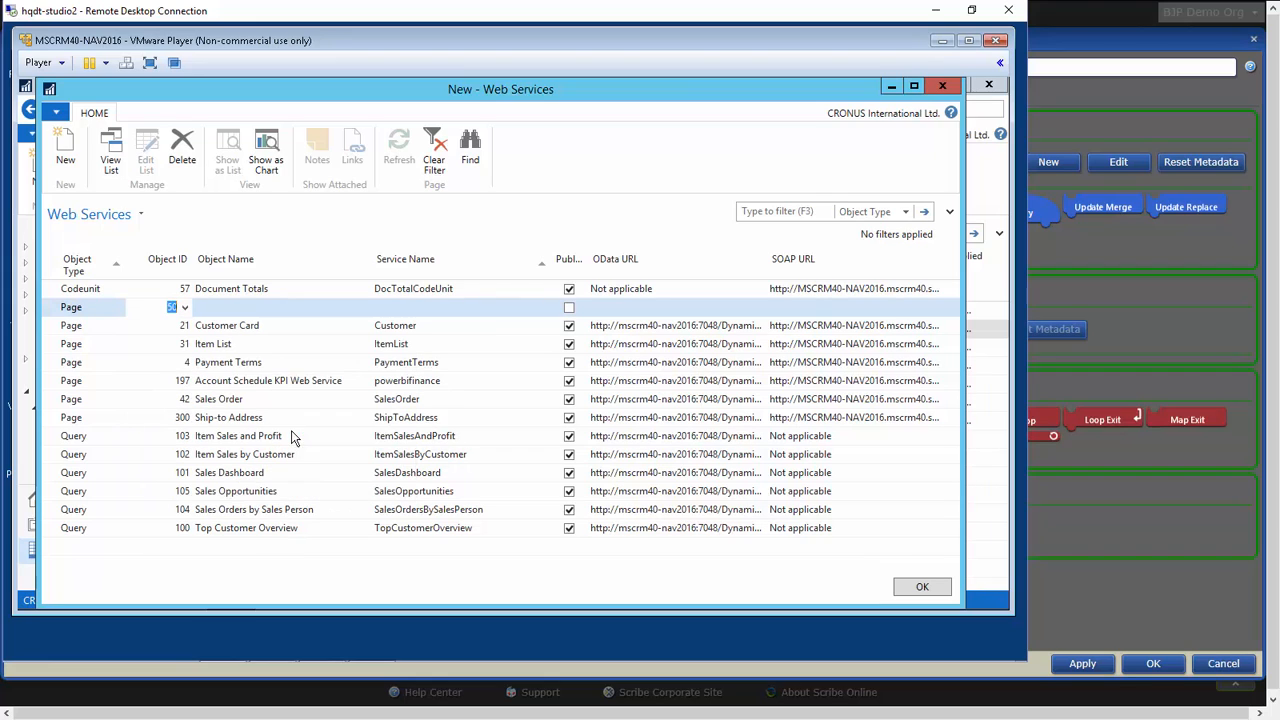
click(259, 312)
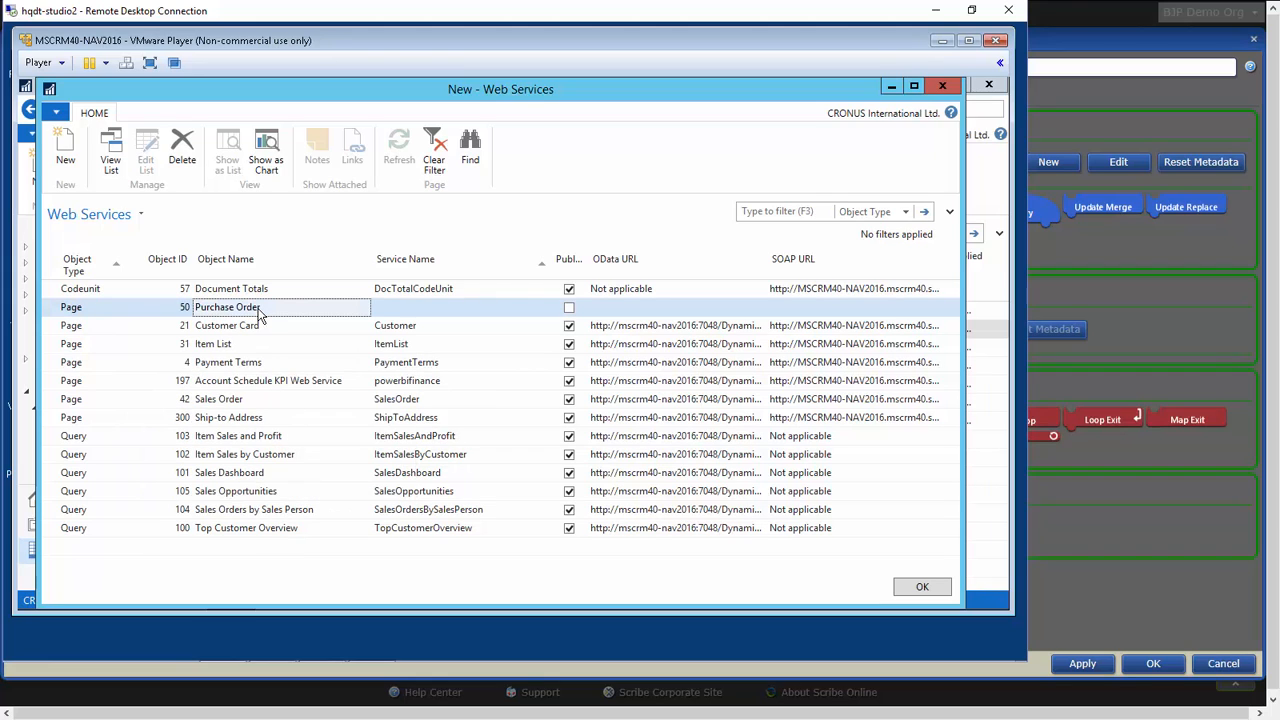
Name the Purchase Order web service BJP_PurchaseOrder, publish it, and close the new entry.
click(388, 312)
text(BJP)
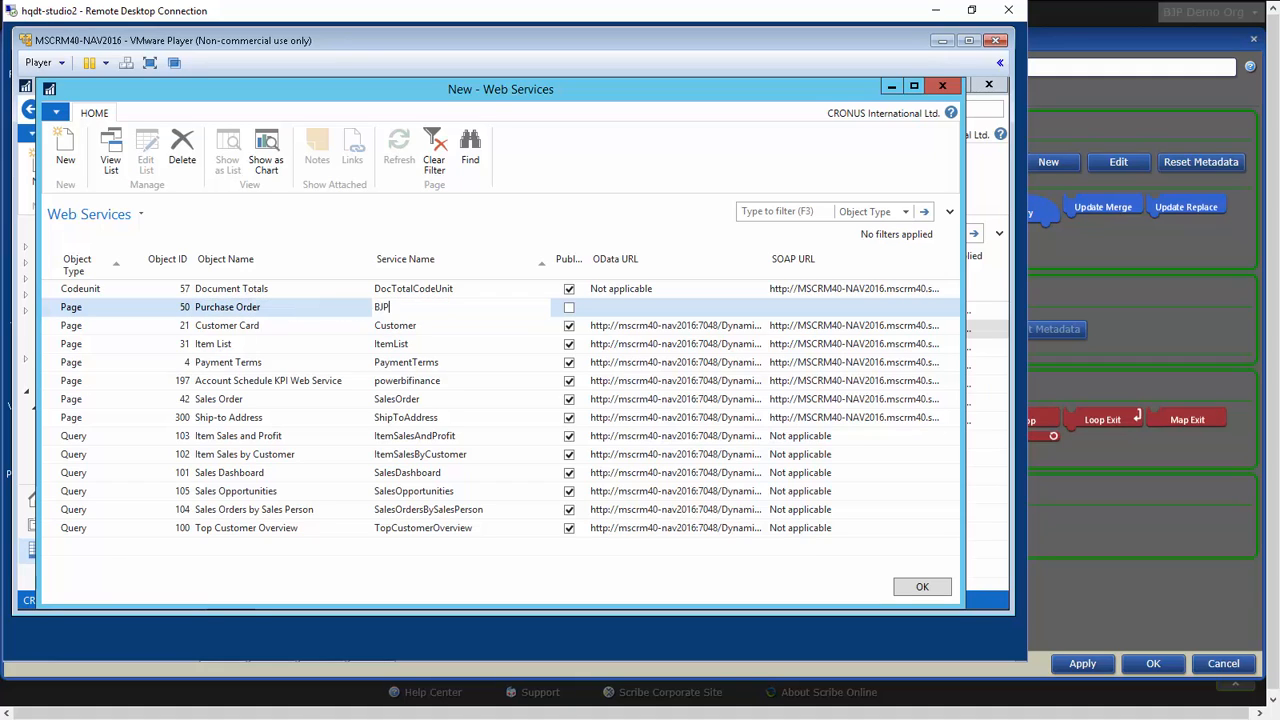
text(_PurchaseOrder)
click(569, 308)
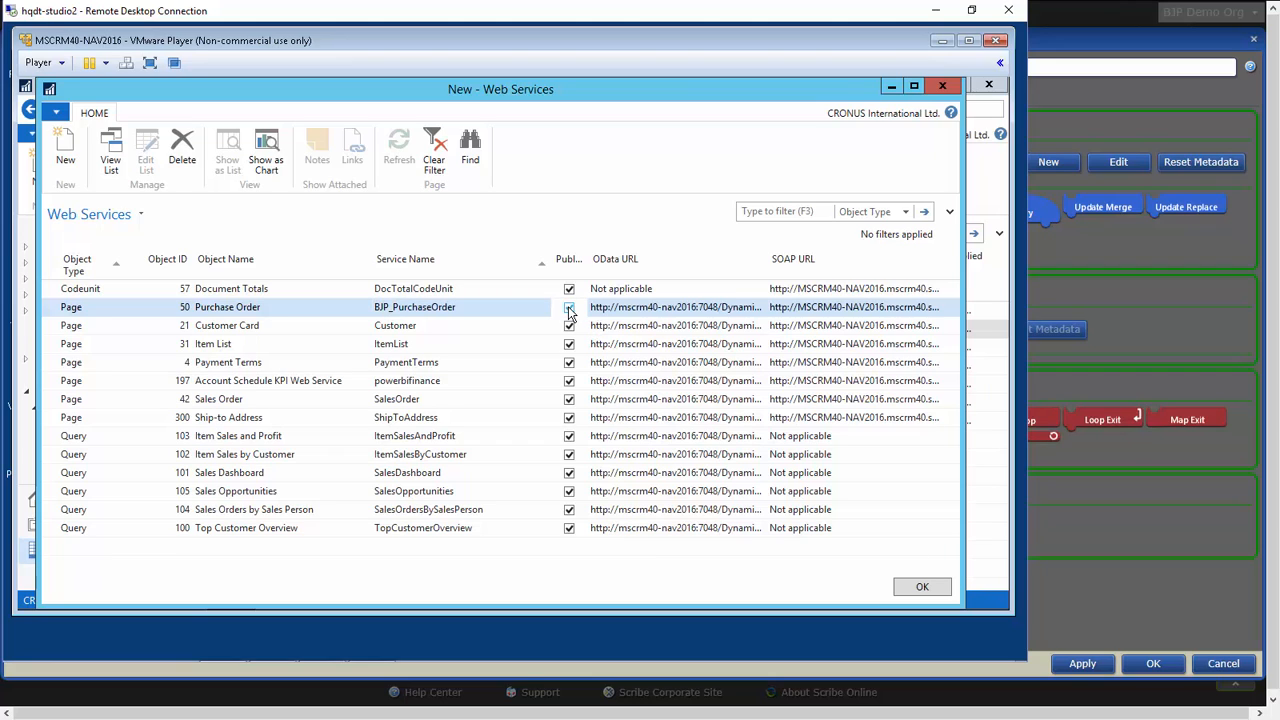
click(920, 588)
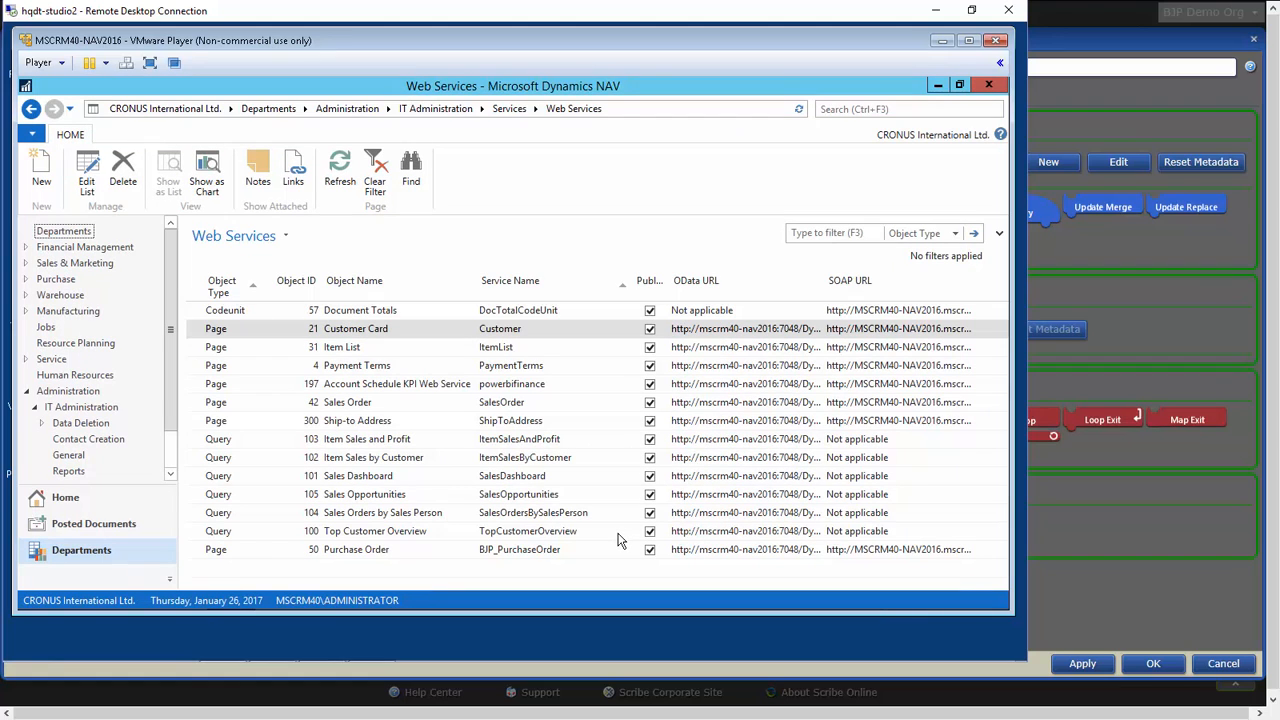
Back in the map, reset the source connection's metadata and set the Query block's entity to BJP_PurchaseOrder.
click(1163, 267)
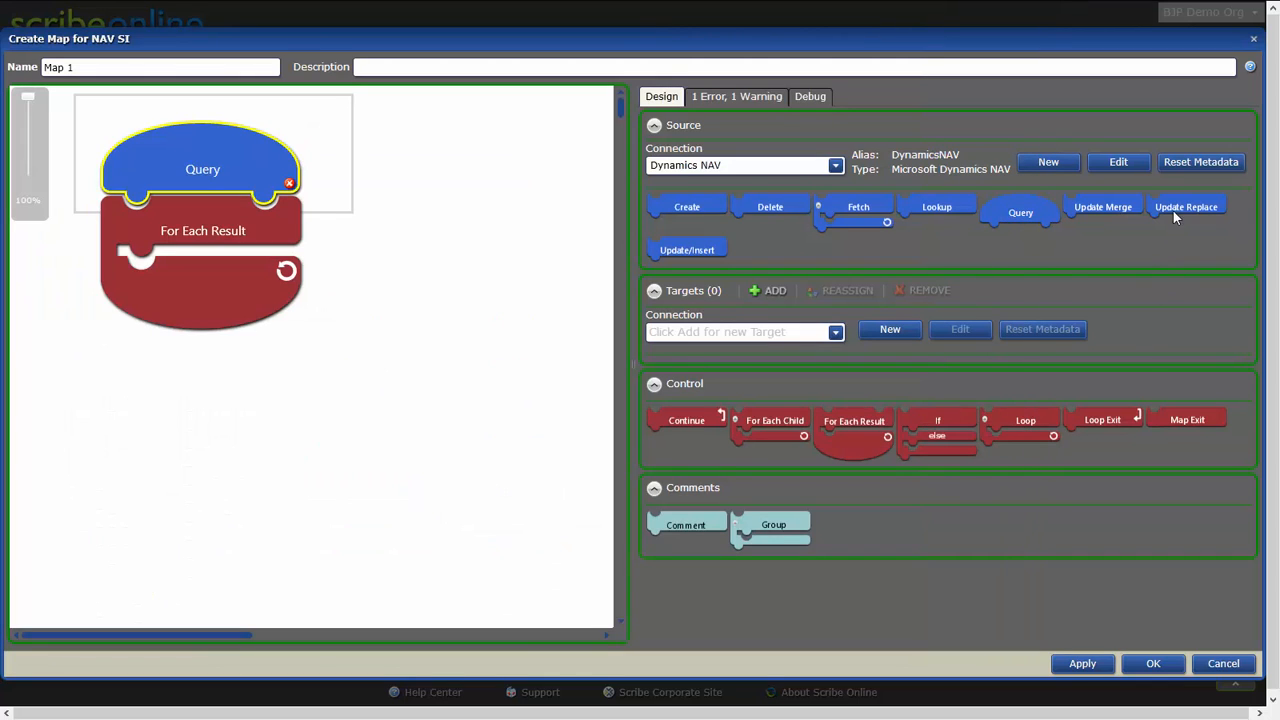
click(1188, 161)
double_click(178, 163)
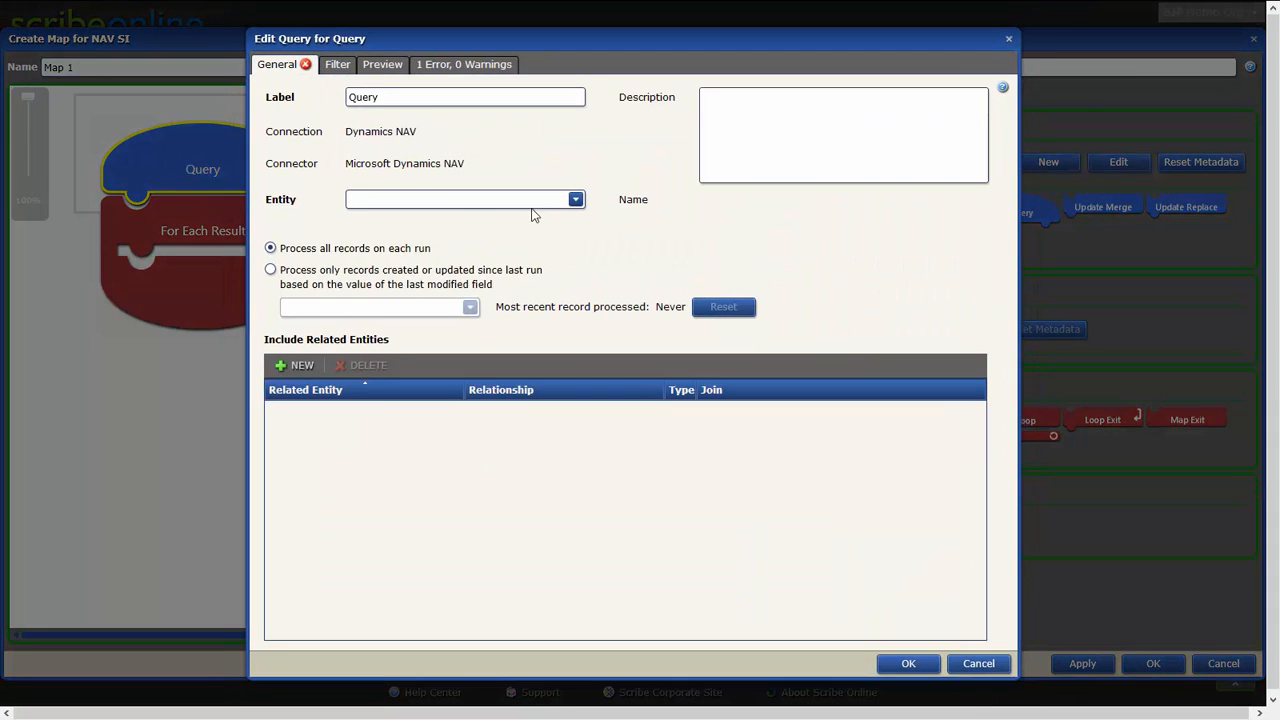
click(575, 198)
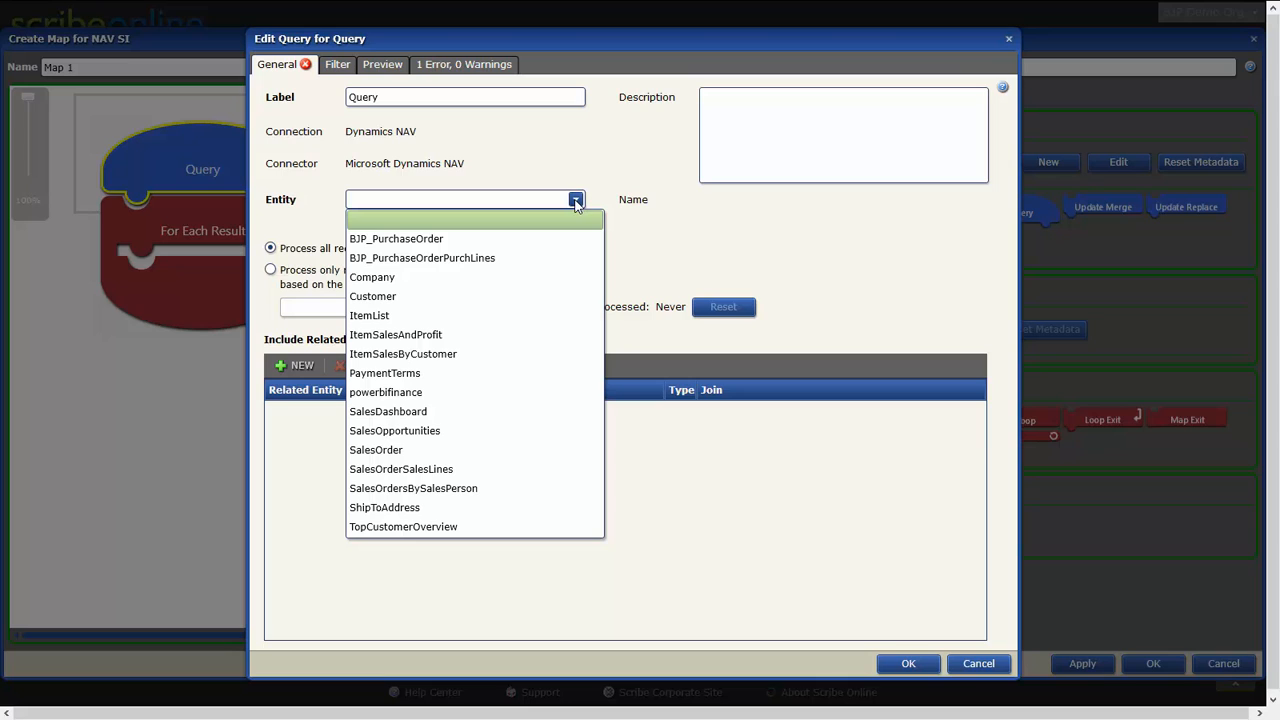
click(573, 240)
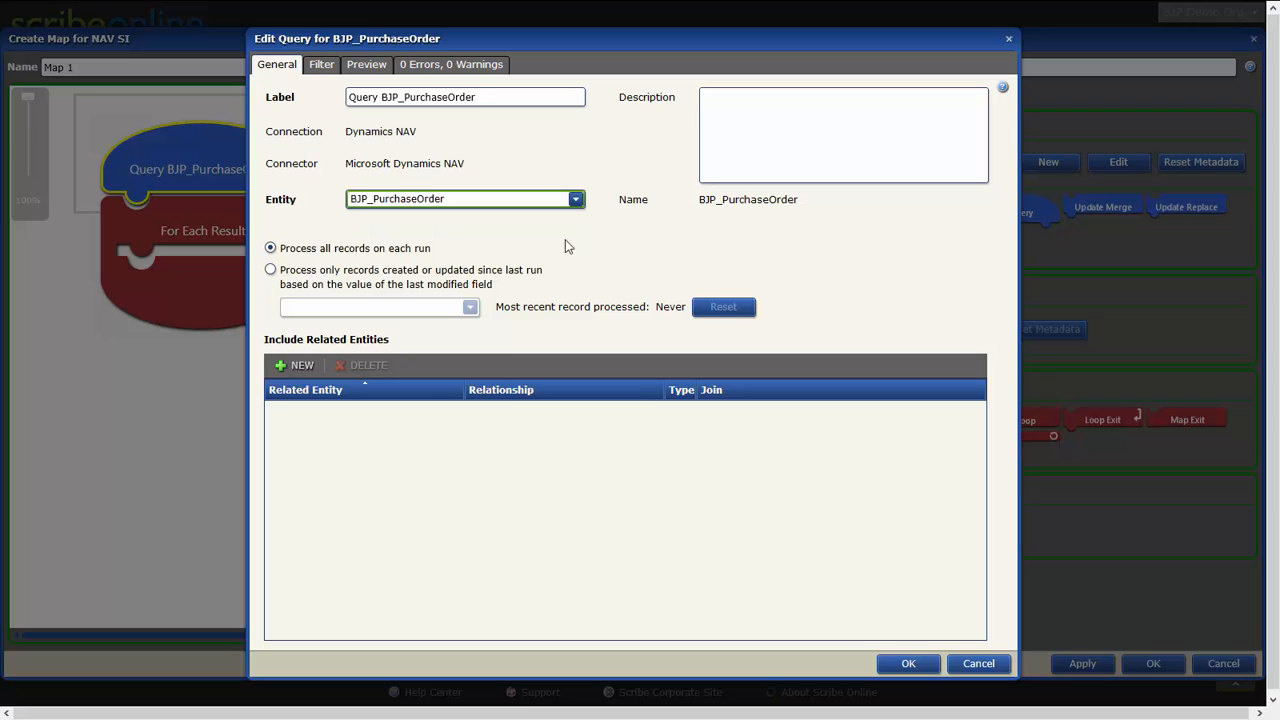
click(296, 367)
click(334, 420)
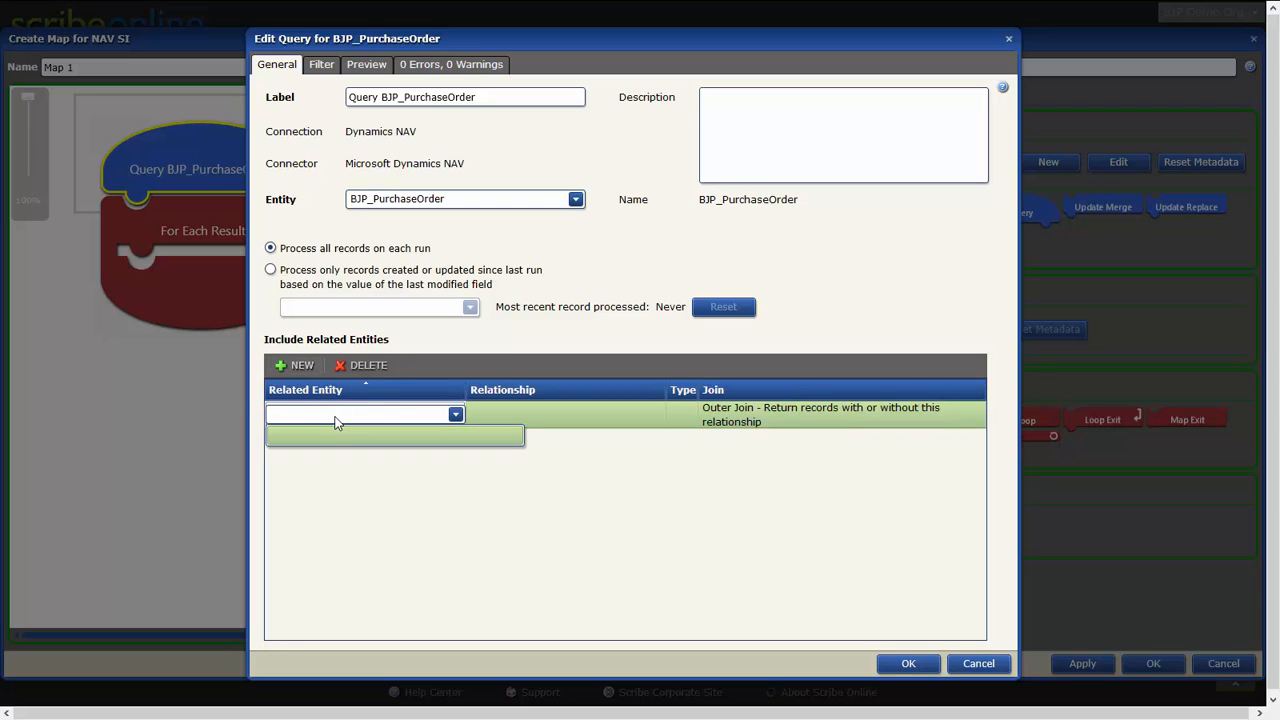
click(365, 367)
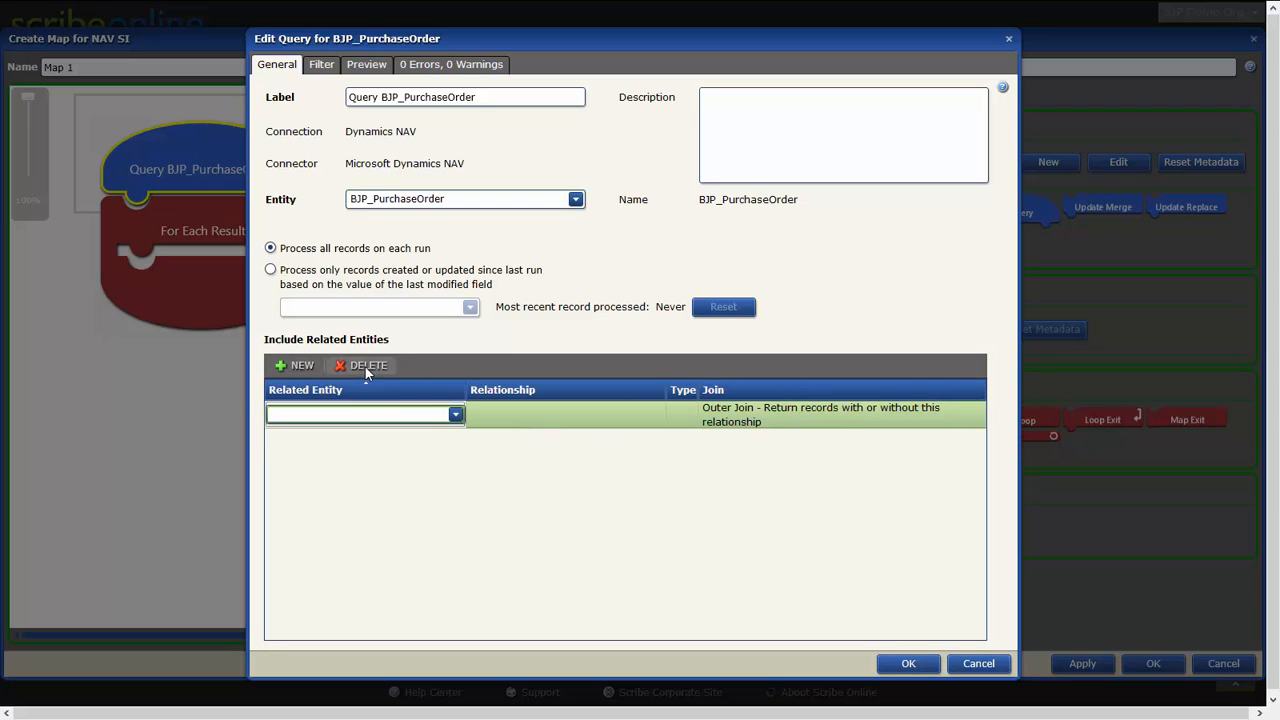
click(365, 367)
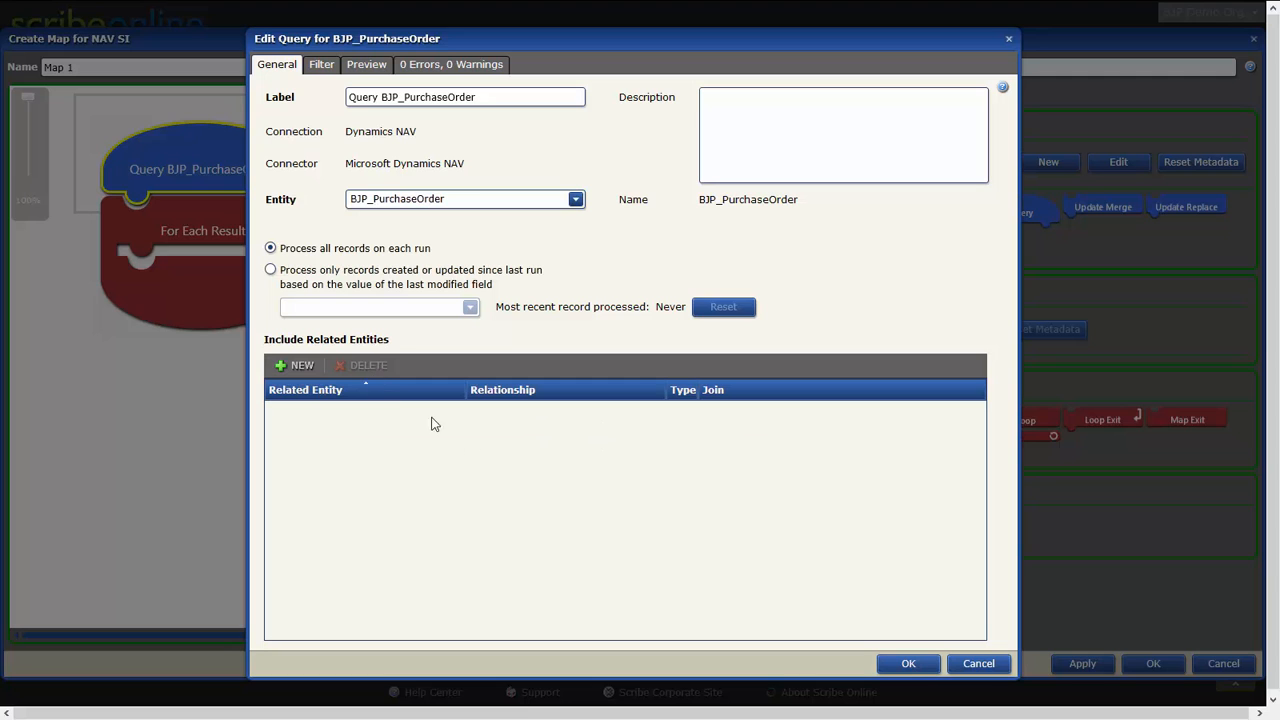
Nest a Fetch block inside the For Each Result loop and choose BJP_PurchaseOrderPurchLines as its entity.
click(905, 663)
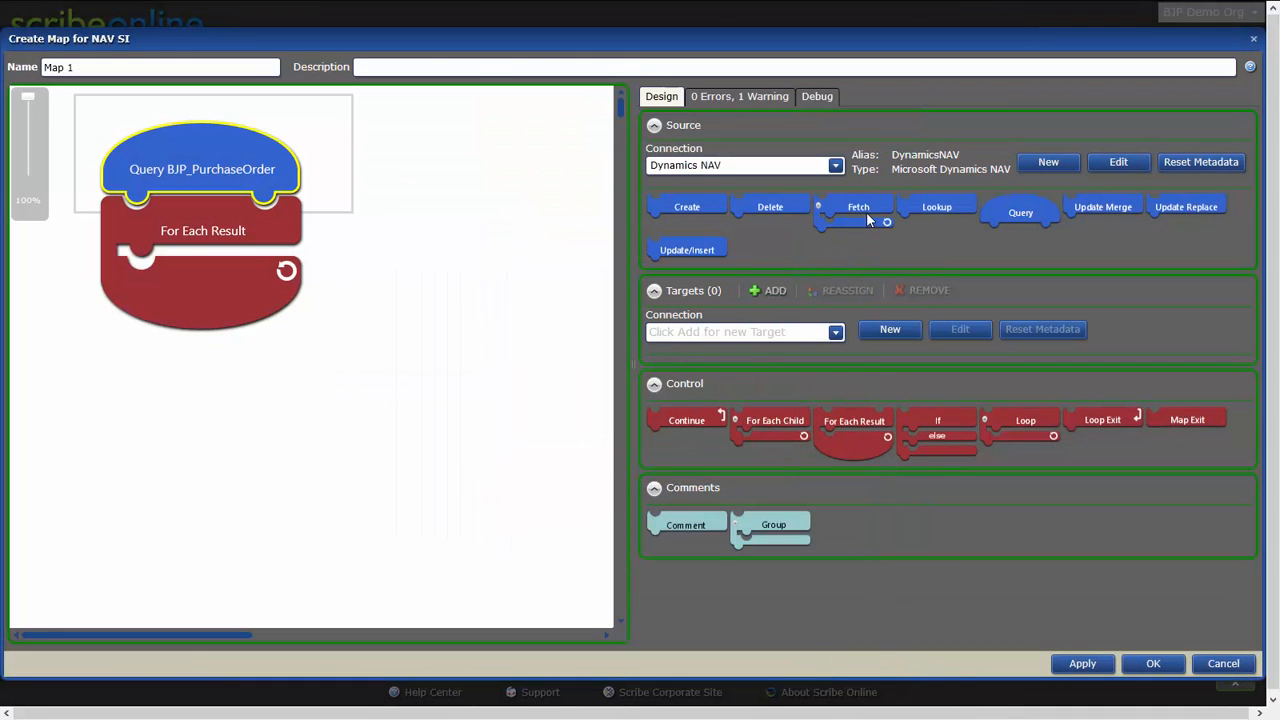
drag(865, 210, 276, 285)
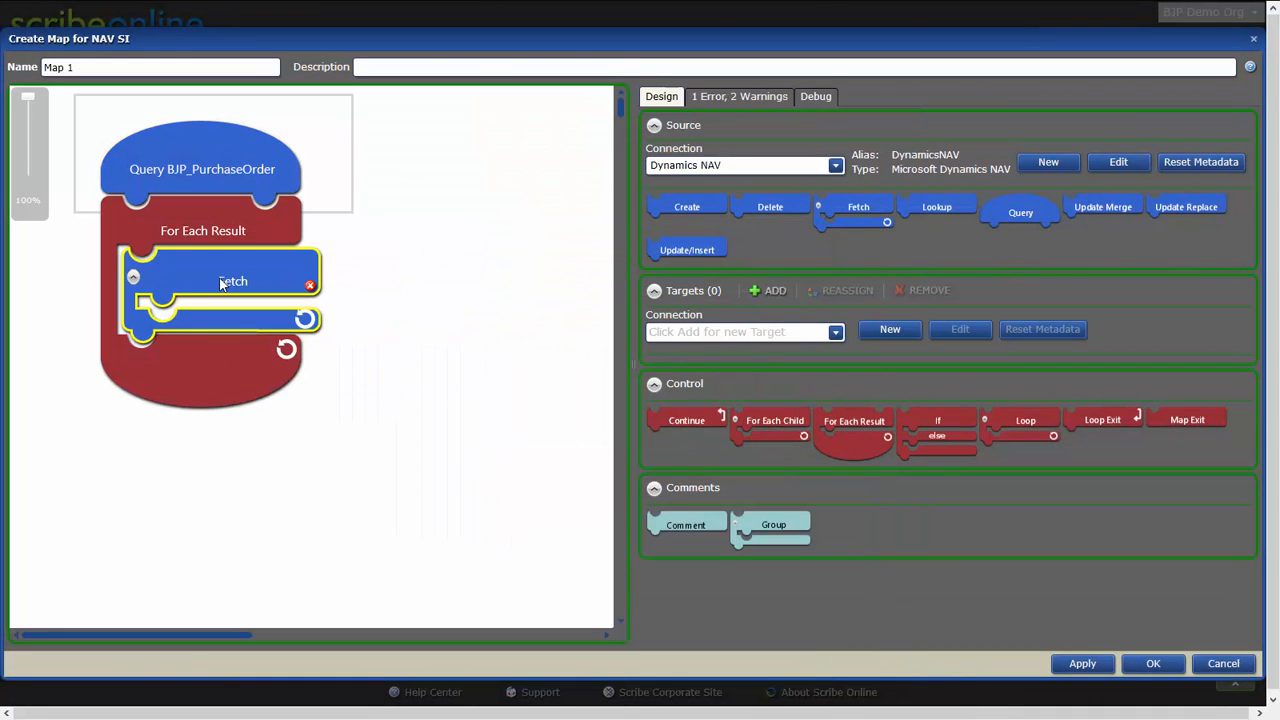
double_click(219, 277)
click(423, 206)
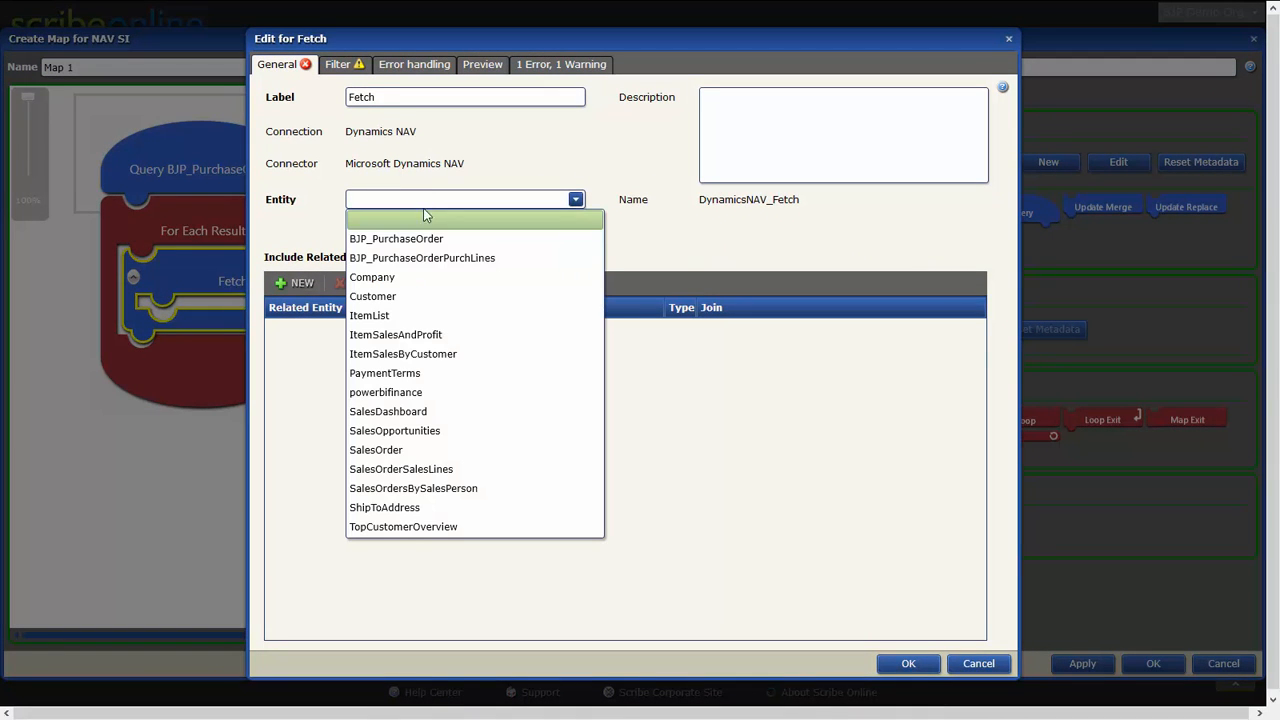
click(477, 255)
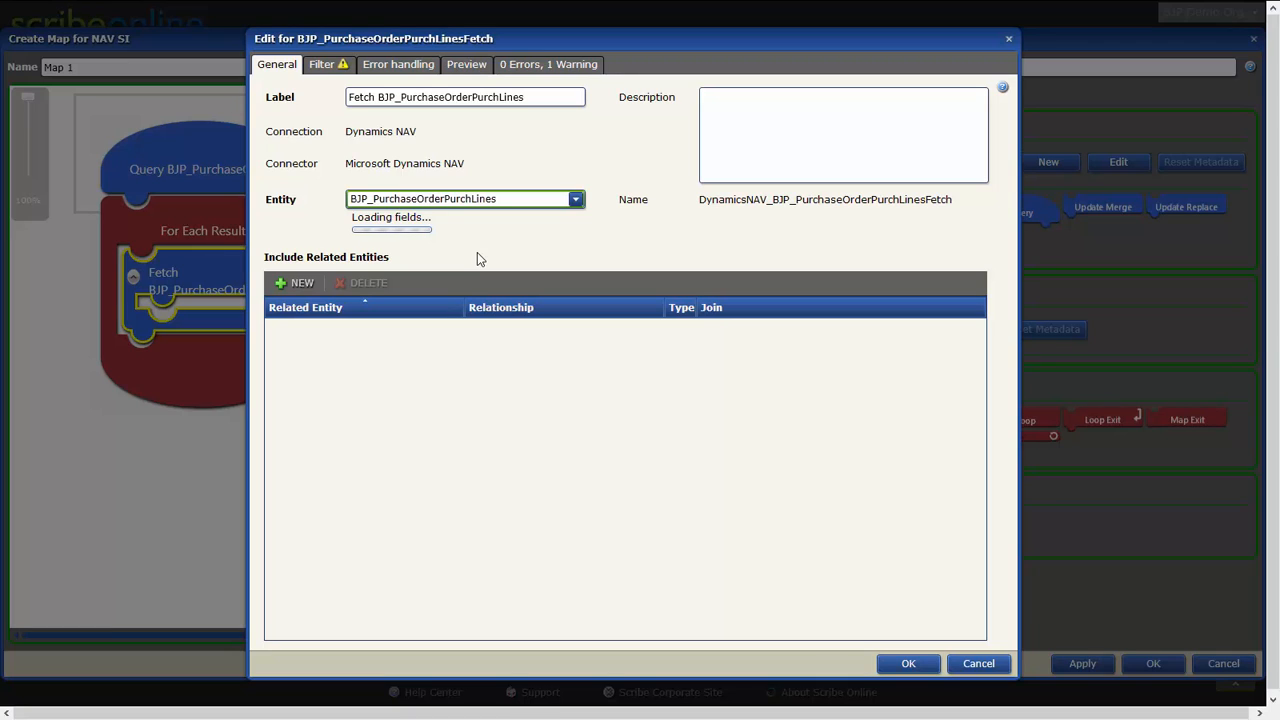
Add a filter row to the Fetch, browse its available fields, and discard both the Fetch and the map.
click(330, 70)
click(293, 113)
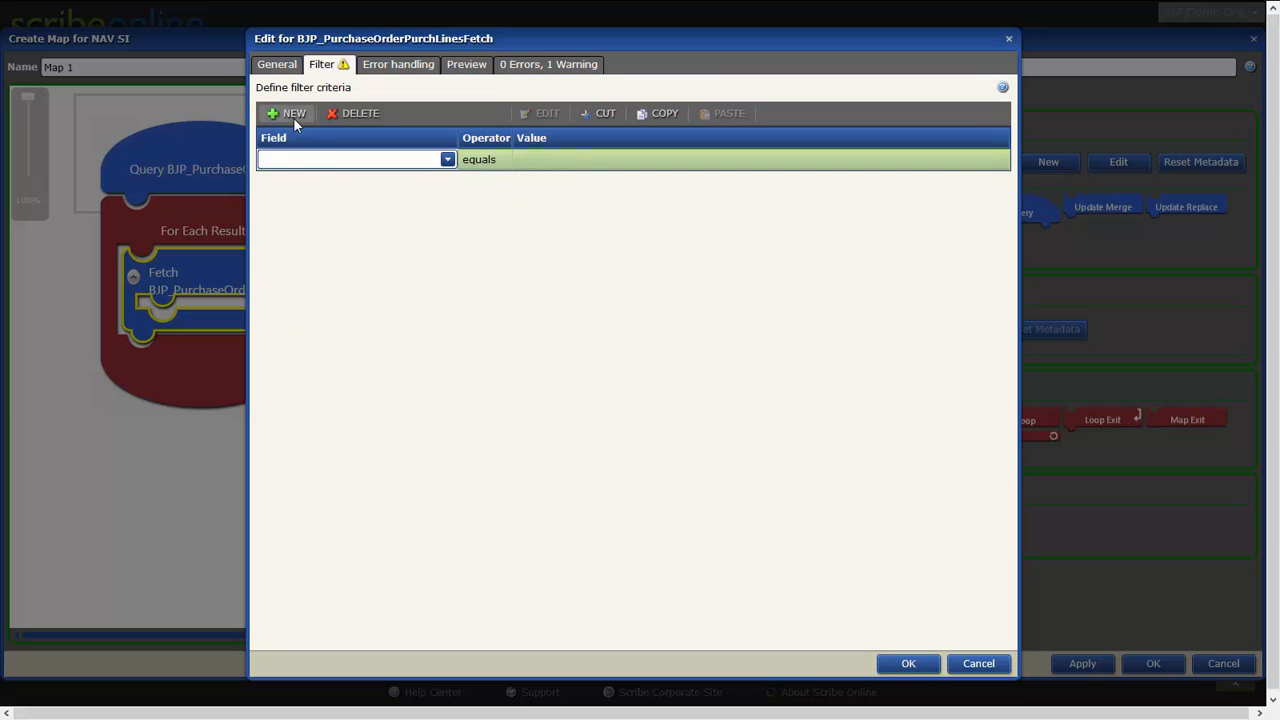
click(304, 156)
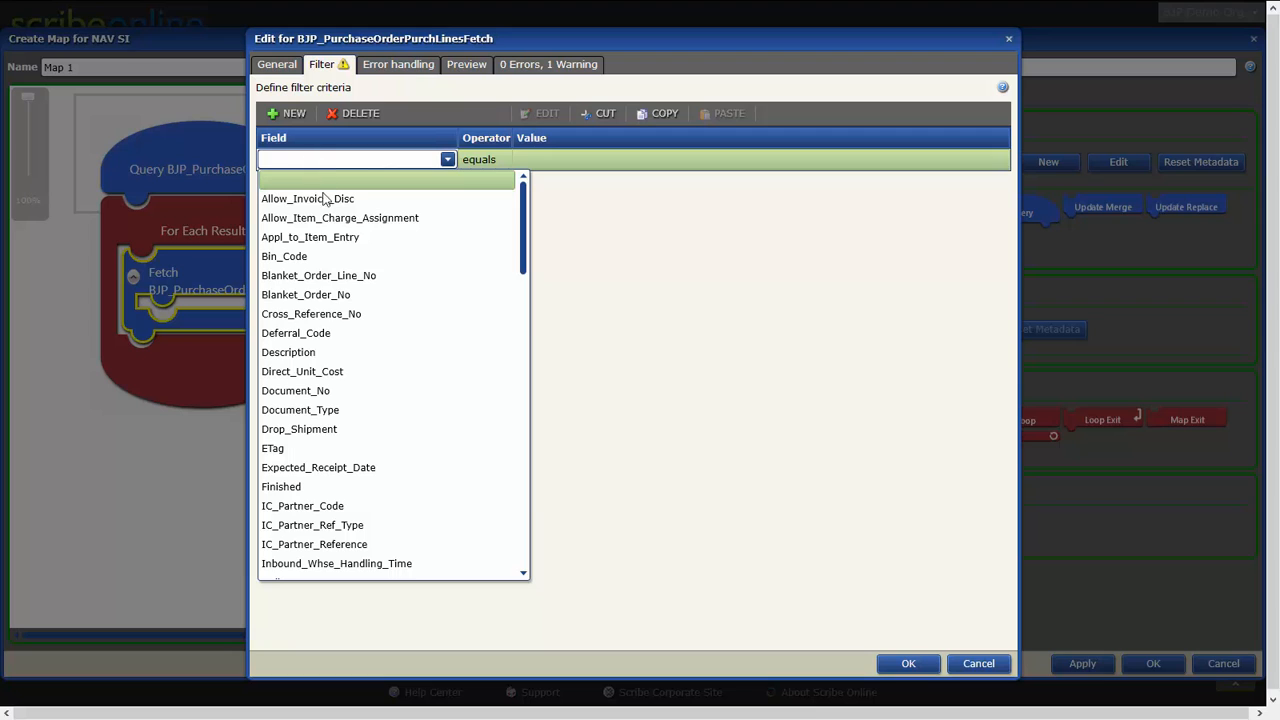
scroll(385, 465, down, 3)
scroll(381, 467, down, 10)
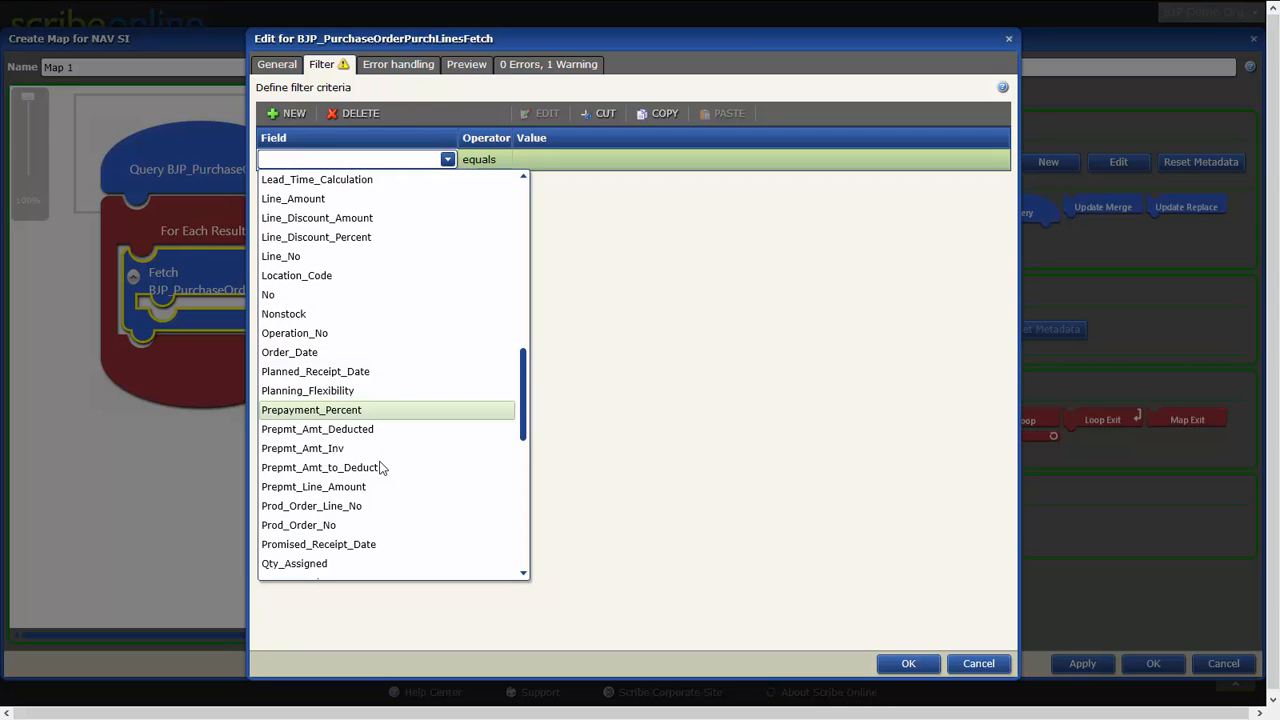
scroll(389, 369, up, 12)
click(610, 292)
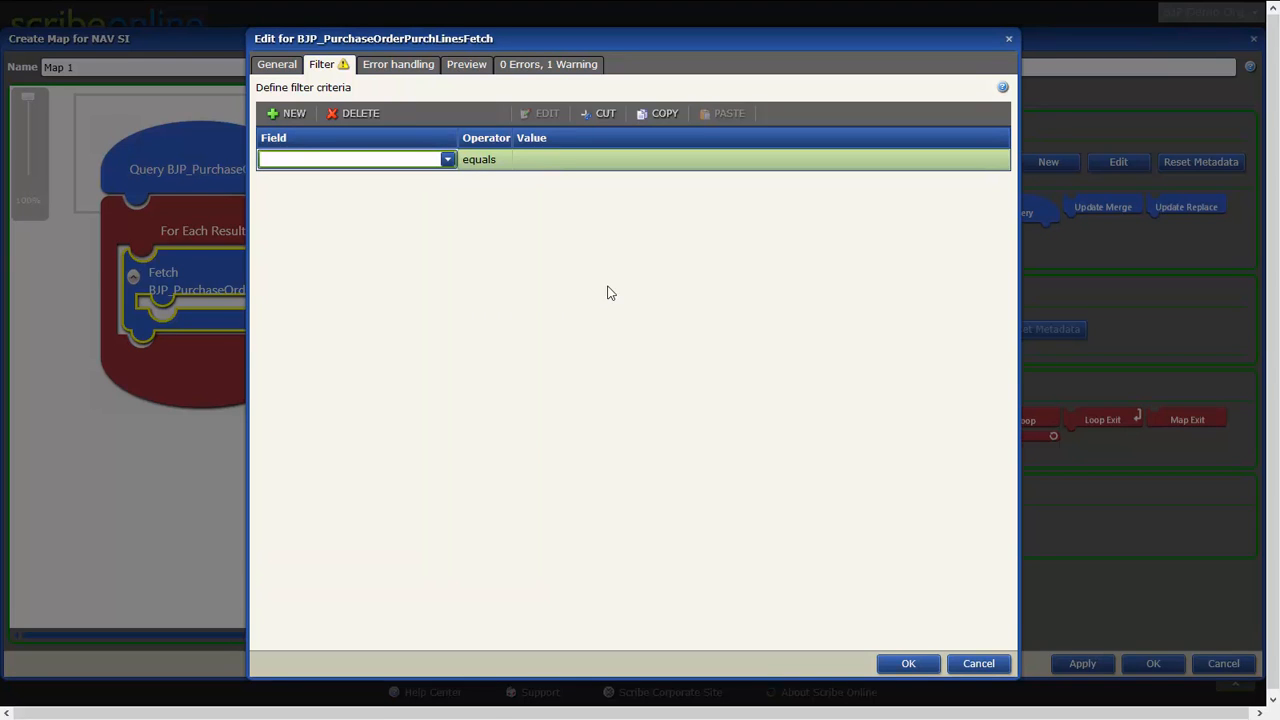
click(958, 664)
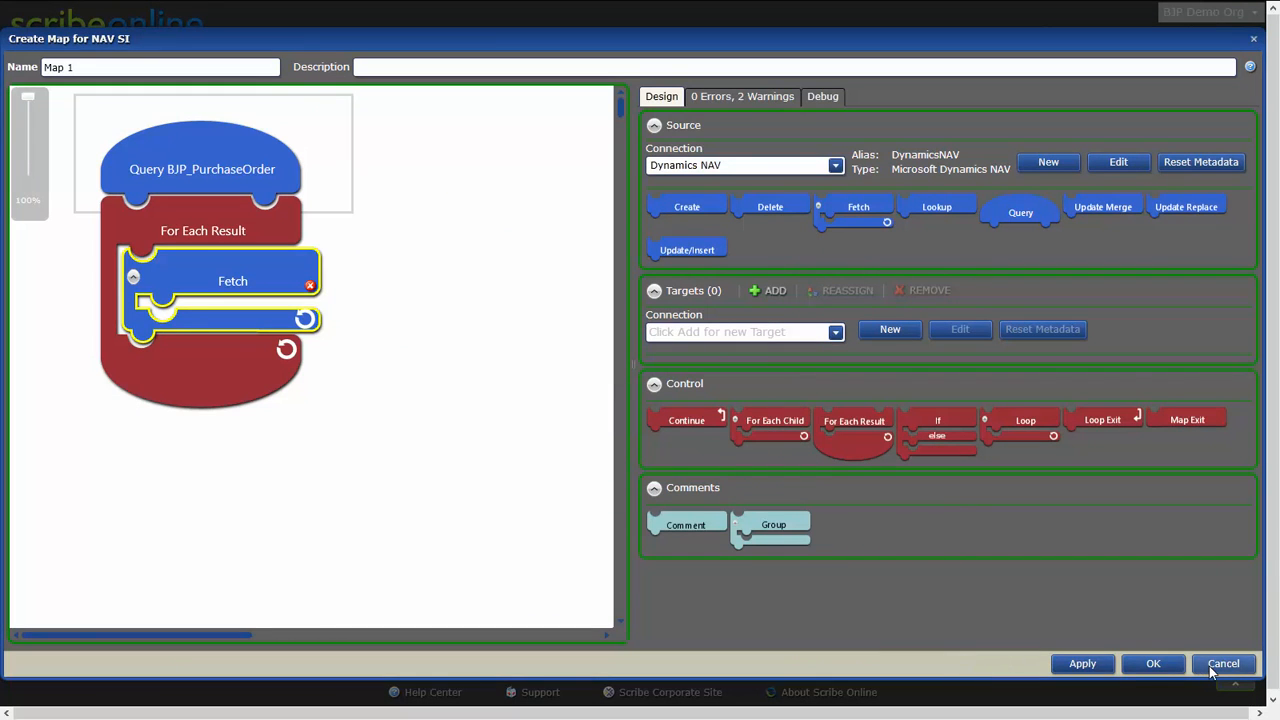
click(1209, 664)
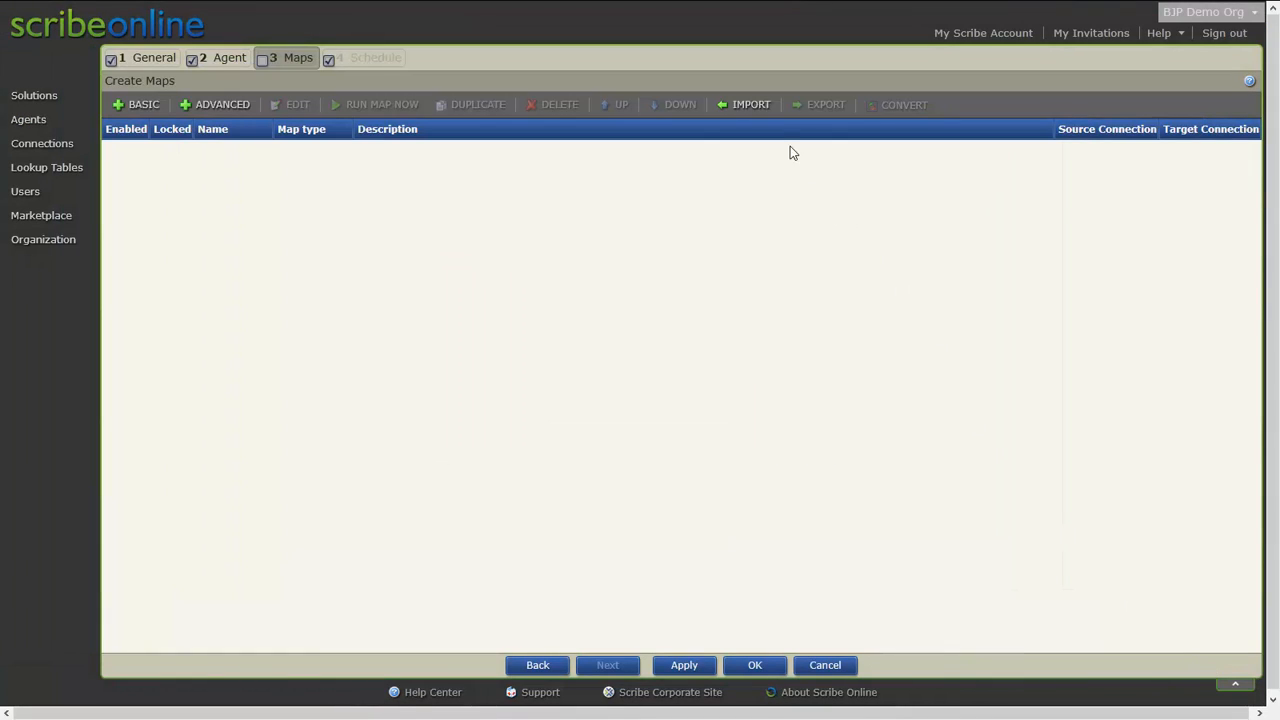
Import the CRM-NAV and NAV-CRM Accounts and Addresses sample maps from the DynamicsNAV-SampleMaps_v1.0 folder in Downloads.
click(749, 105)
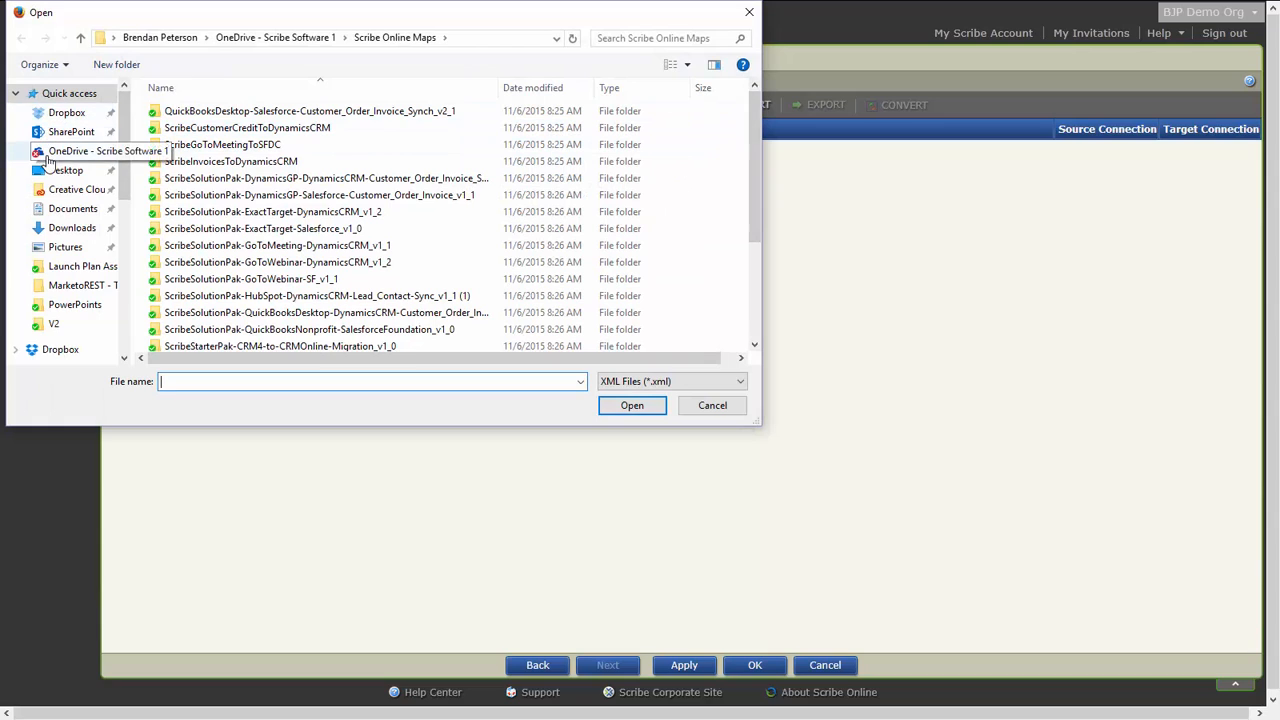
click(60, 228)
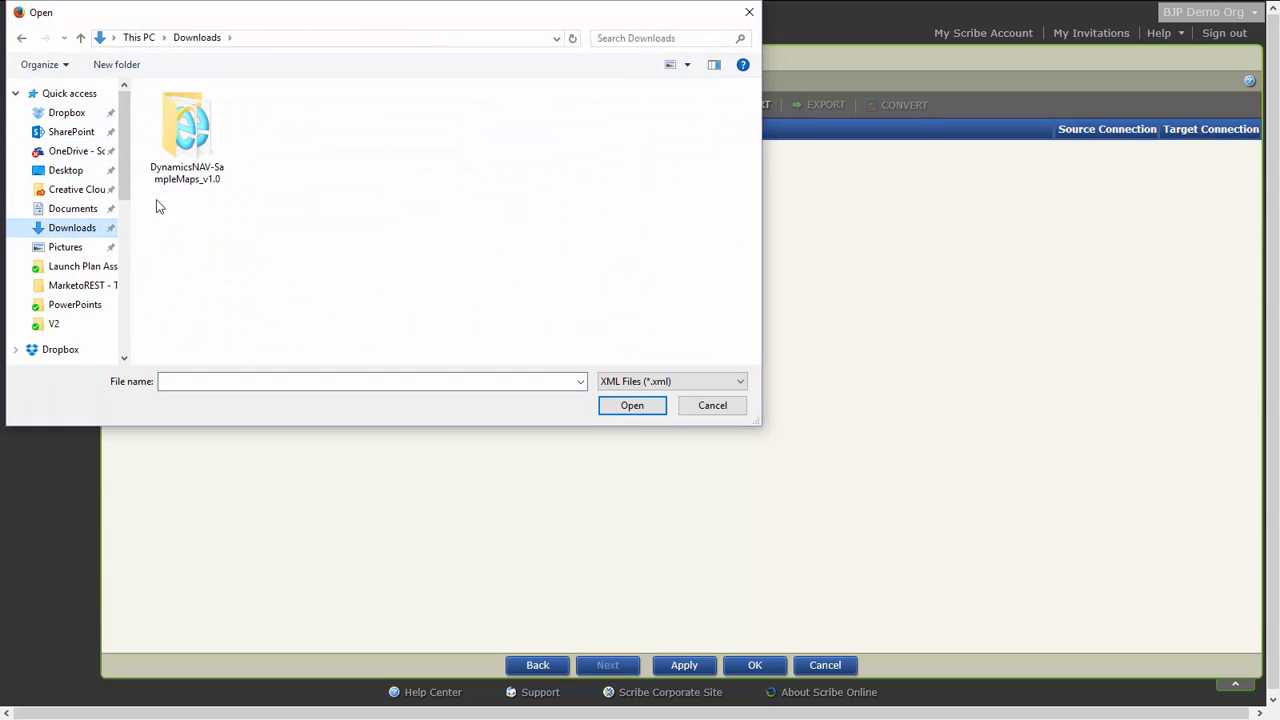
double_click(198, 138)
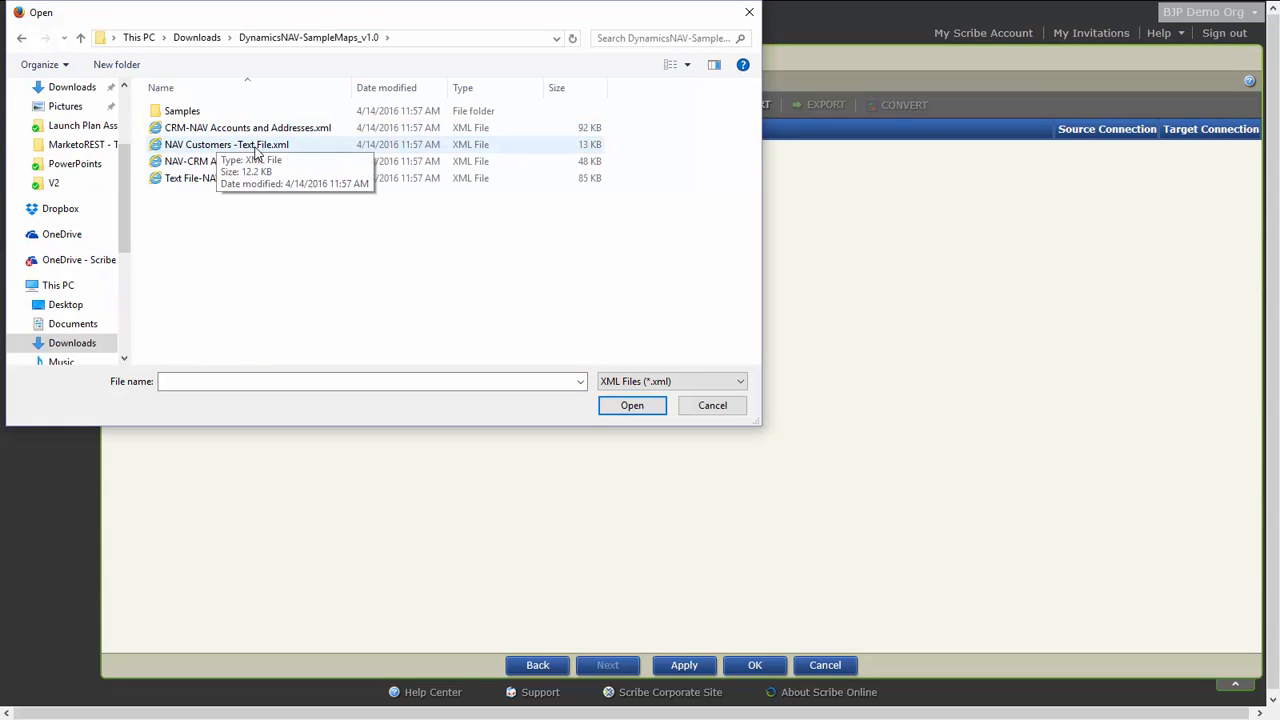
click(322, 137)
double_click(322, 137)
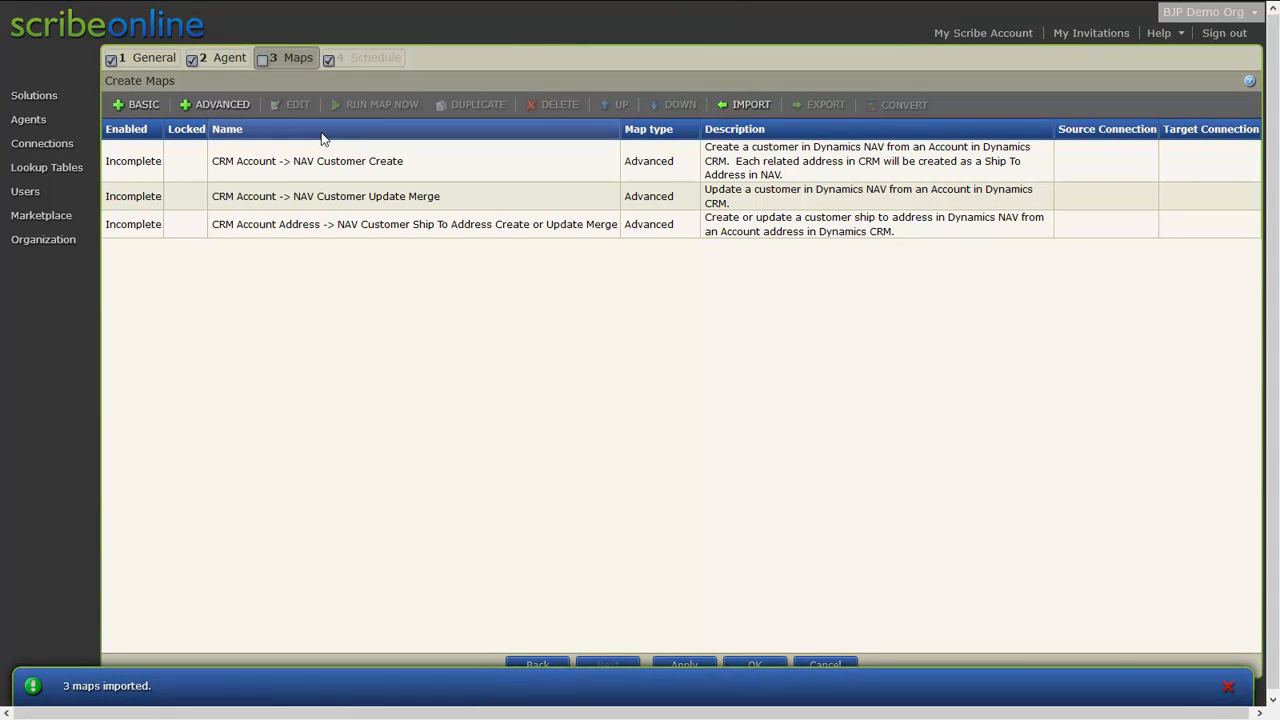
click(744, 105)
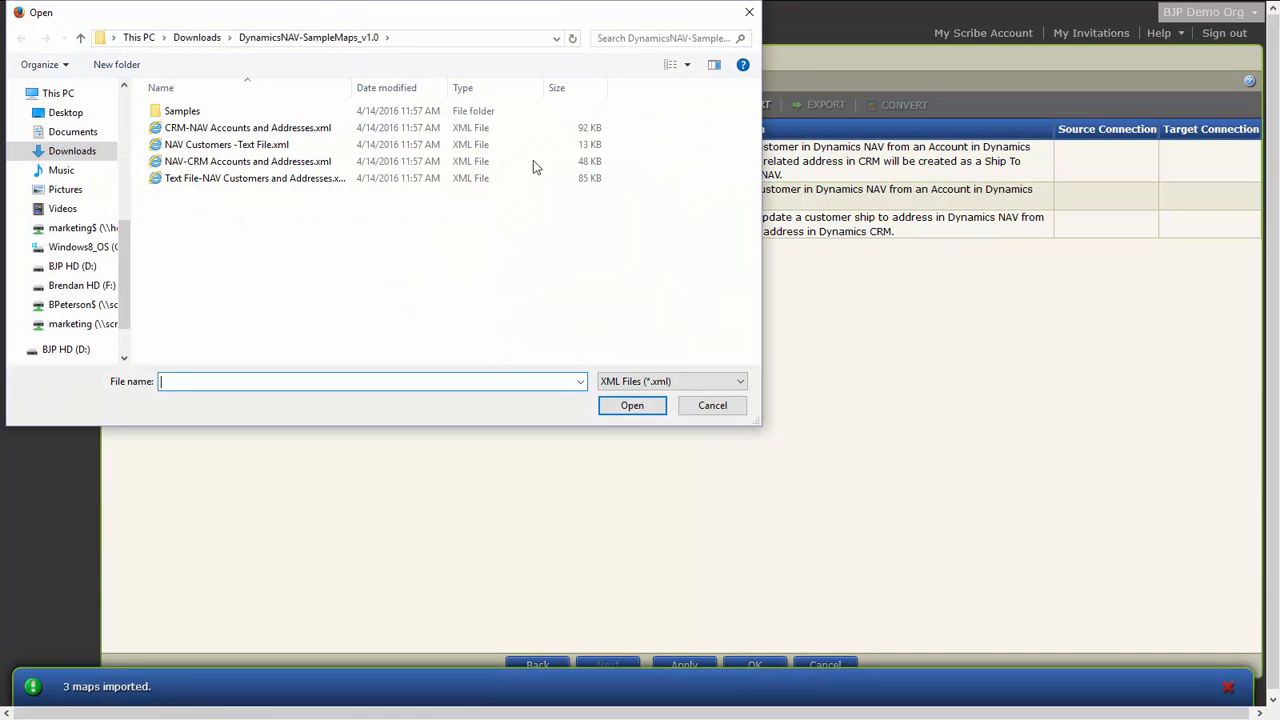
double_click(263, 164)
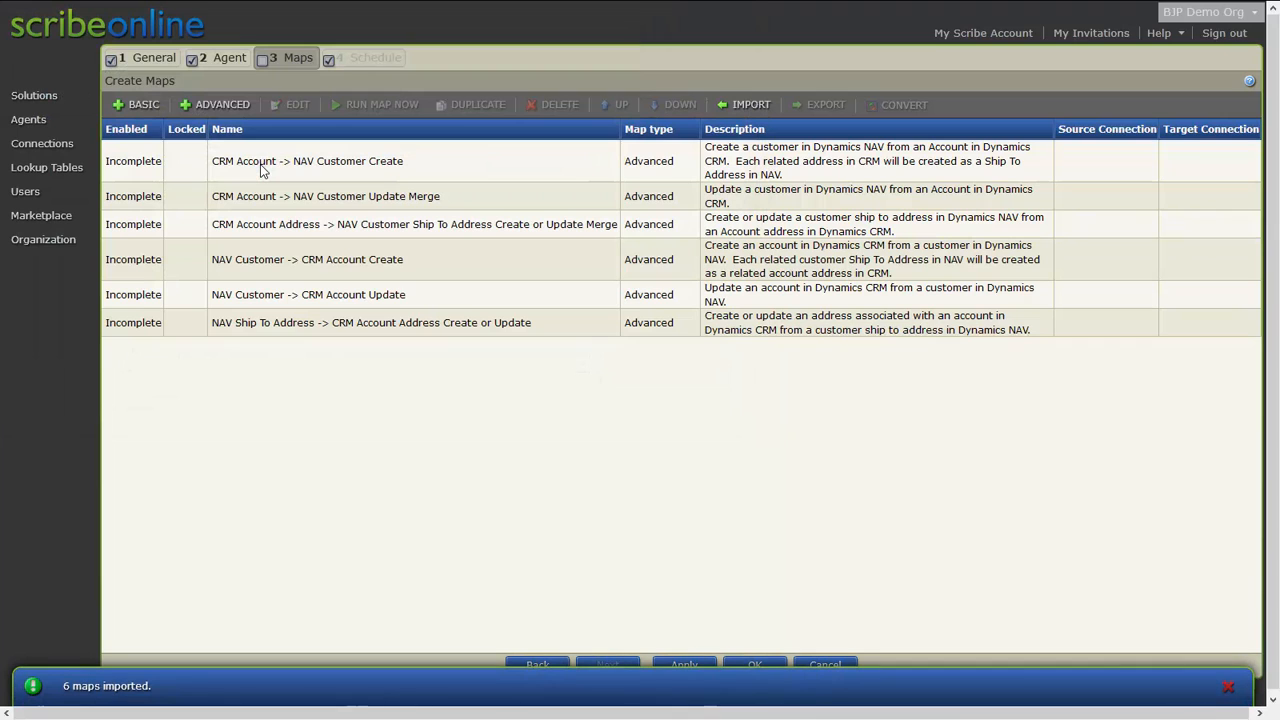
Open the CRM Account -> NAV Customer Create map and review its blocks.
click(260, 164)
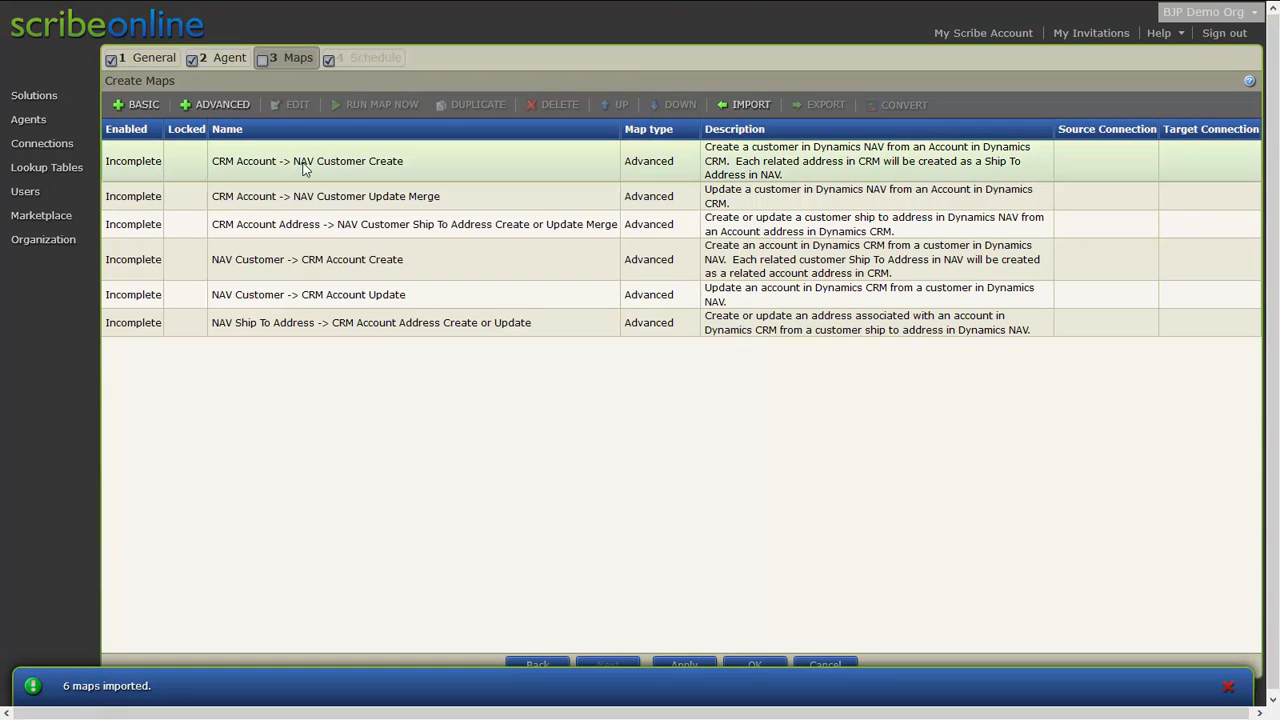
double_click(476, 162)
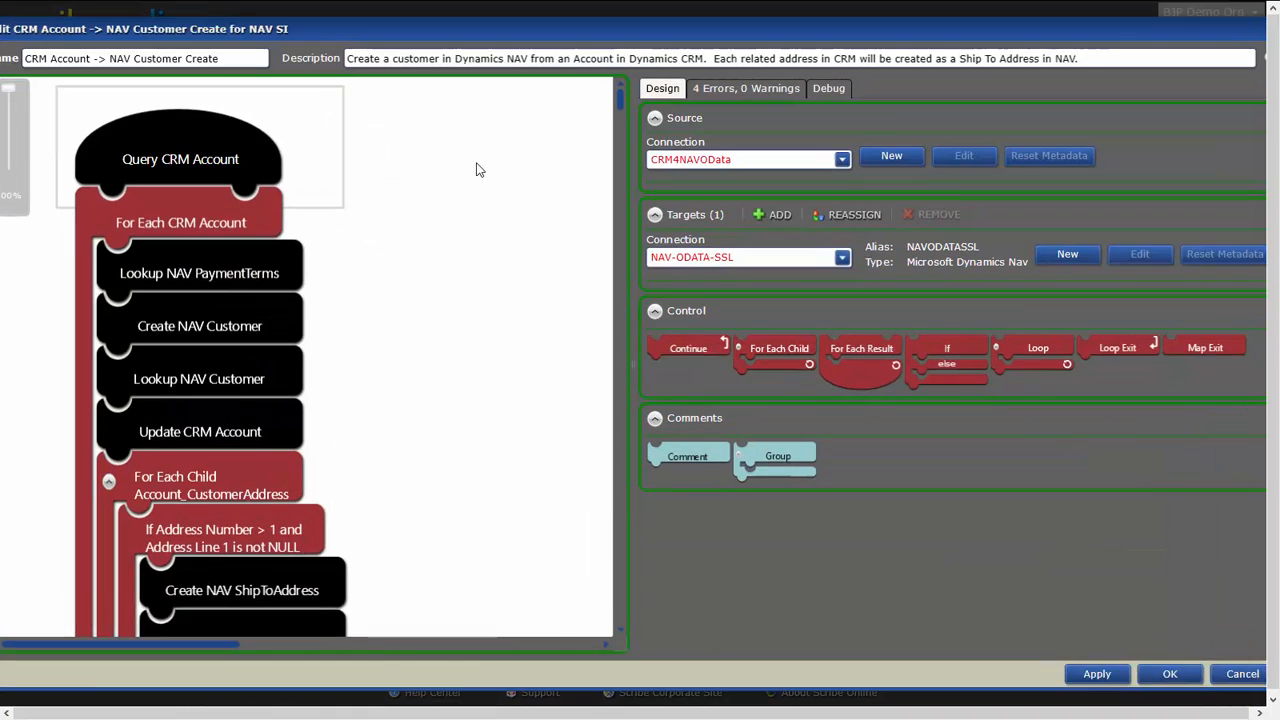
scroll(480, 415, down, 5)
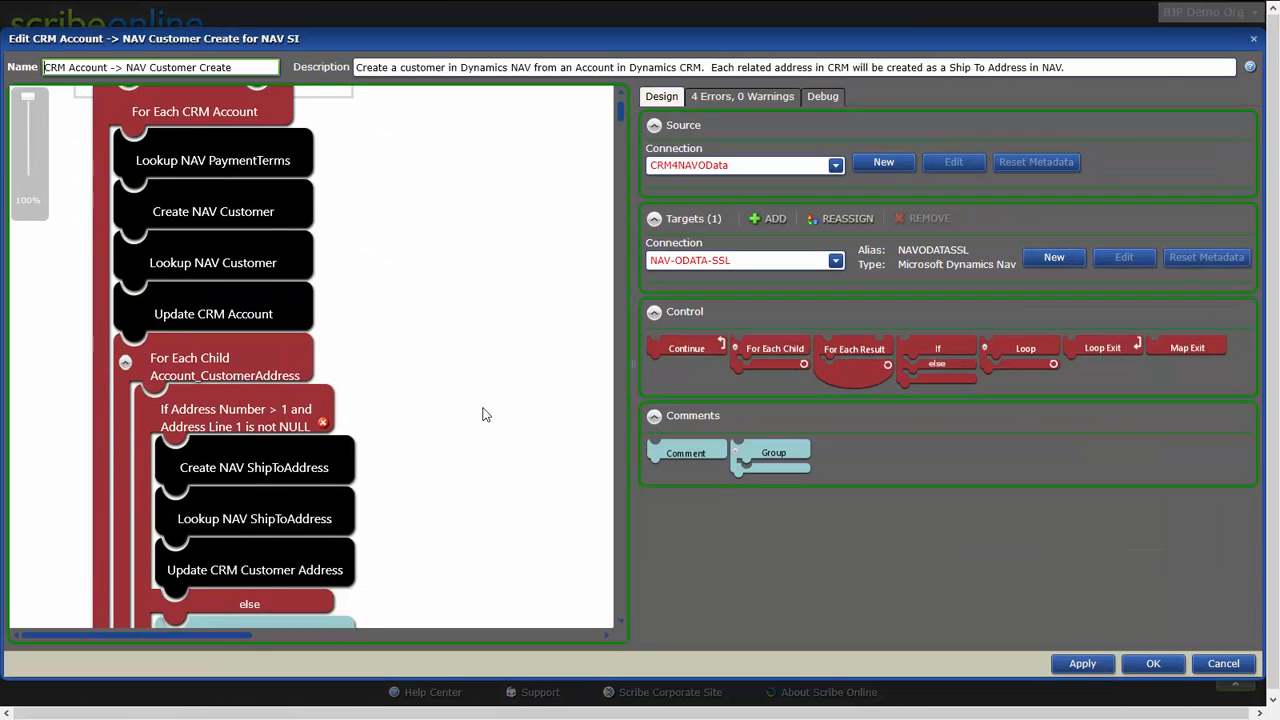